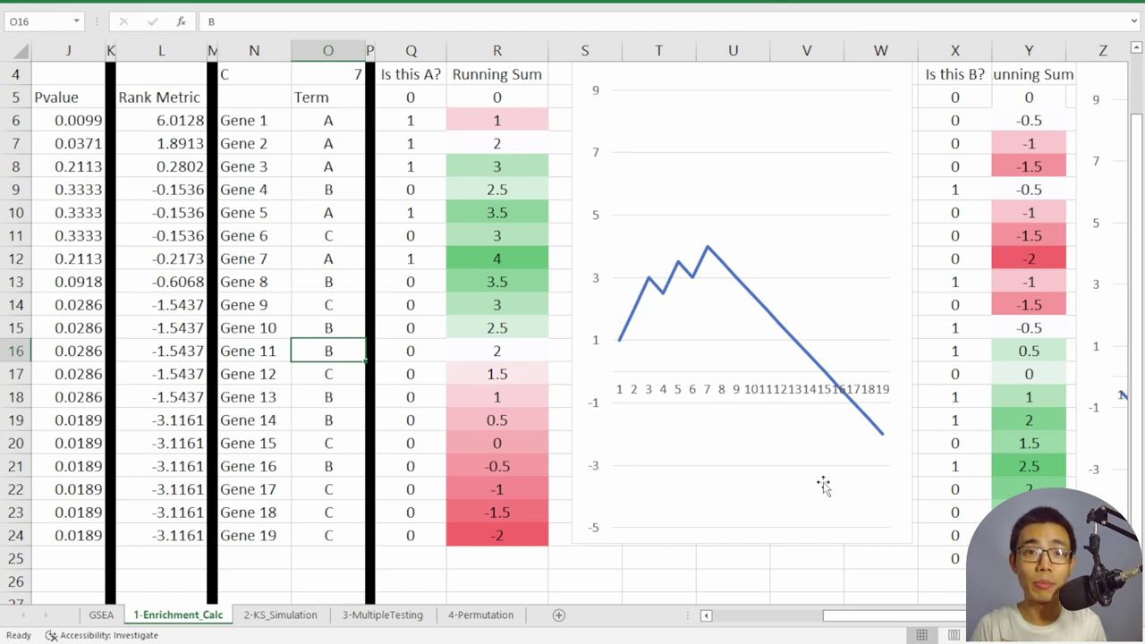
Examine the gene terms, the Is this A? flags and the Running Sum formulas for Gene 1 to Gene 4
left_click_drag(255, 118, 327, 219)
left_click(326, 125)
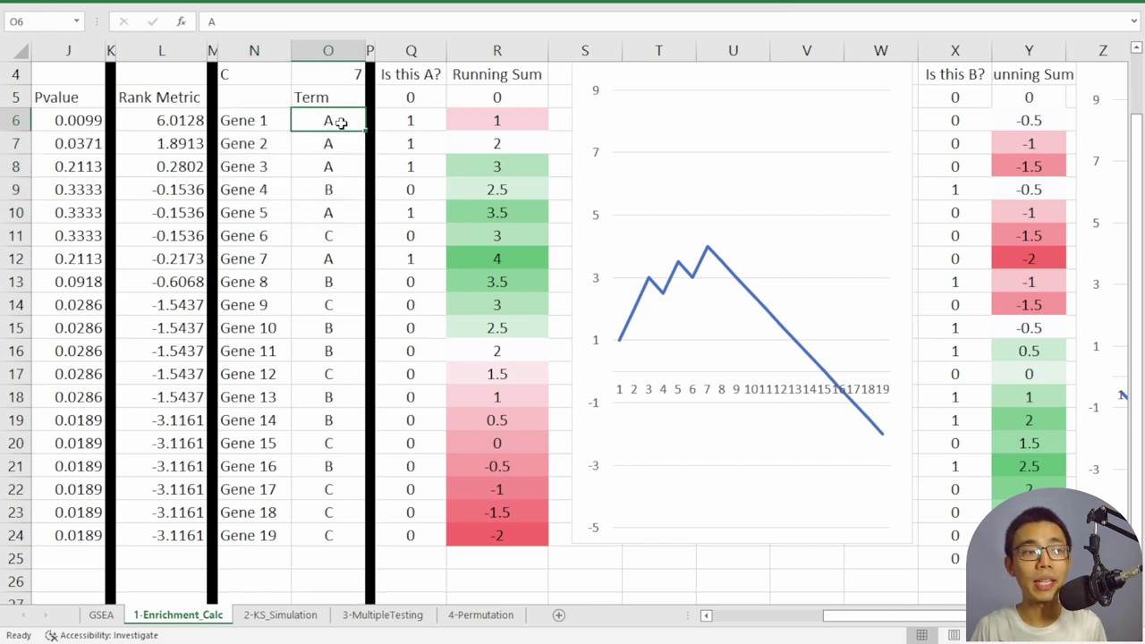
left_click(446, 78)
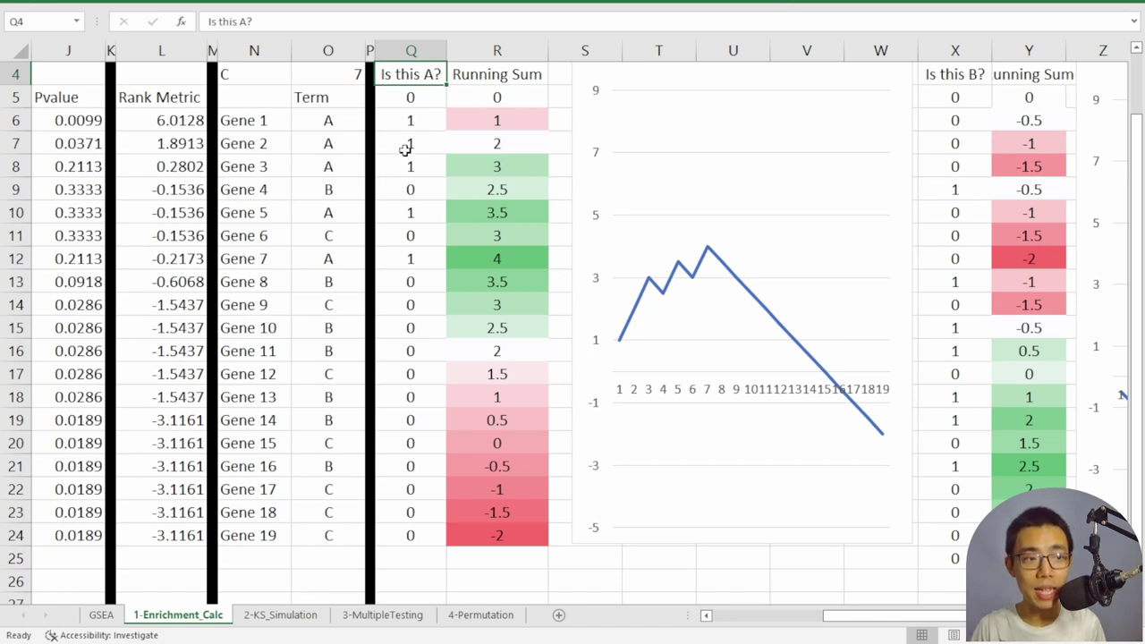
left_click(502, 130)
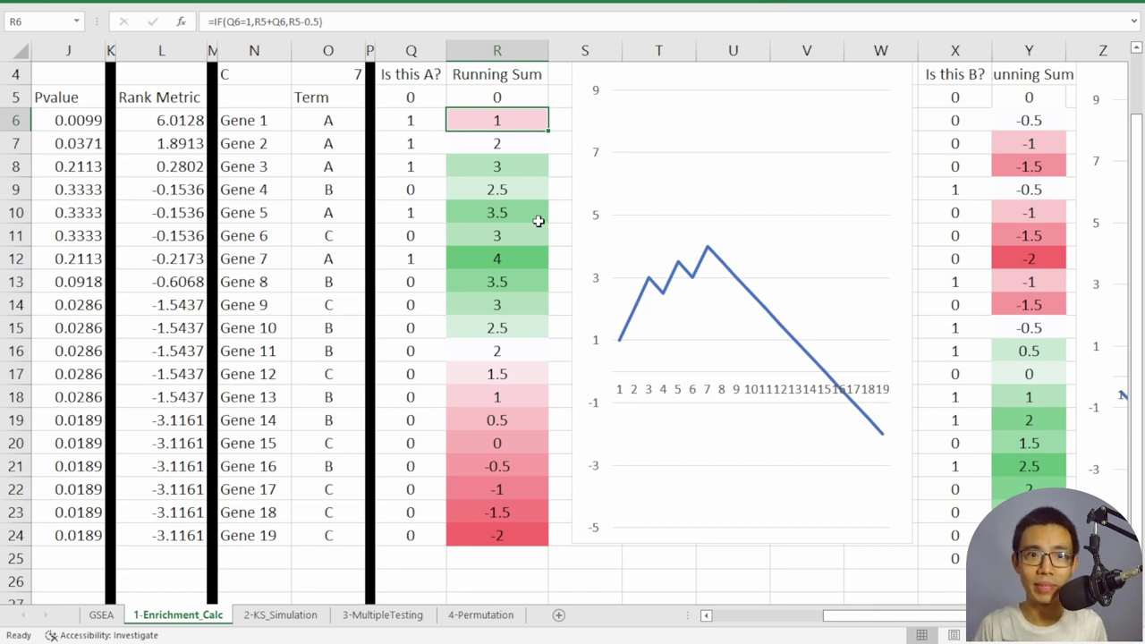
left_click(491, 175)
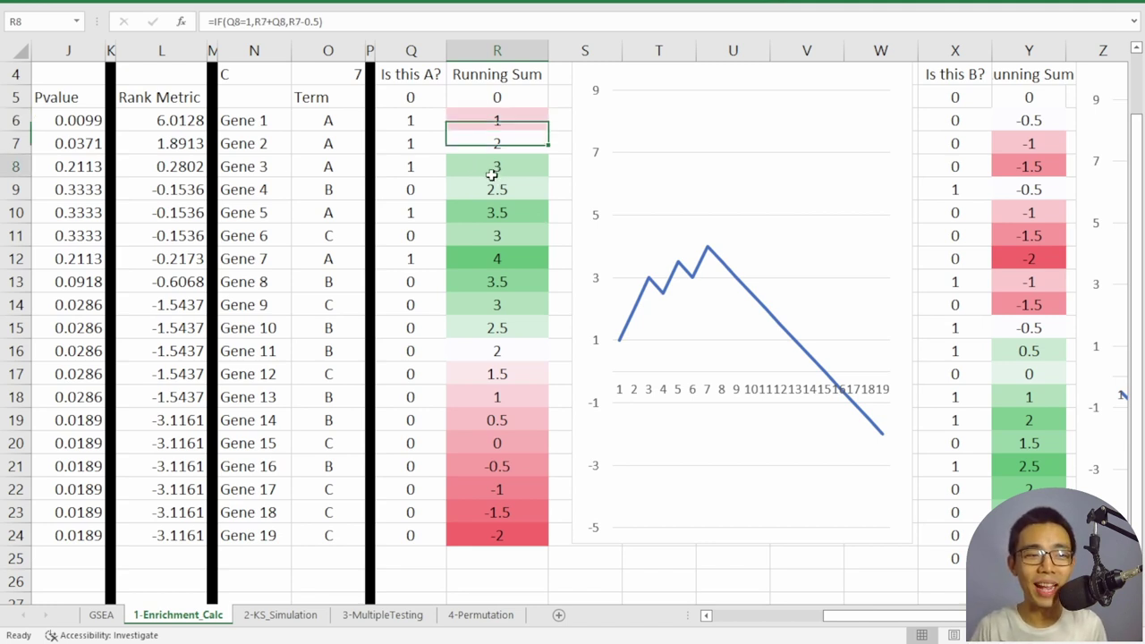
left_click(461, 192)
left_click(338, 195)
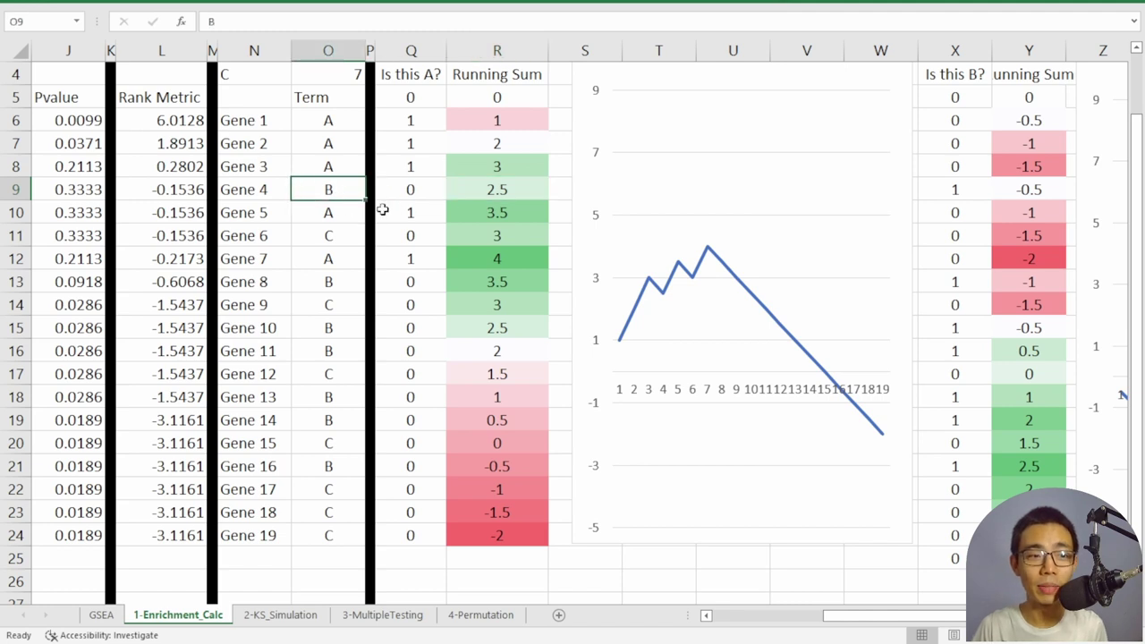
left_click(525, 192)
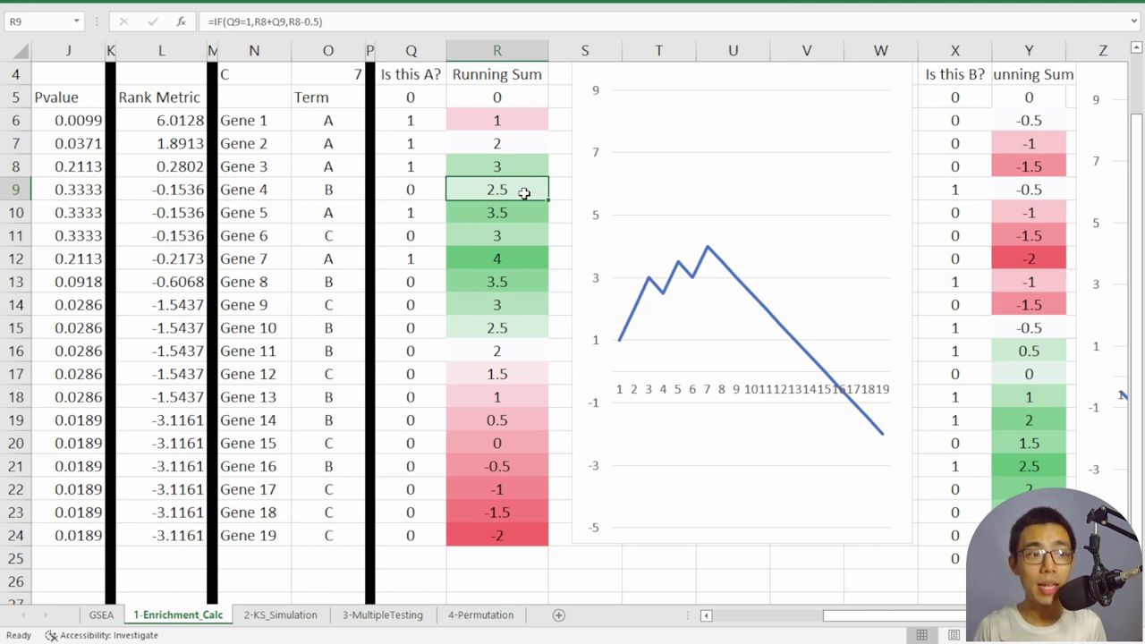
Trace the term A running sum row by row from its starting cell through Gene 19, and inspect its line chart
left_click(513, 100)
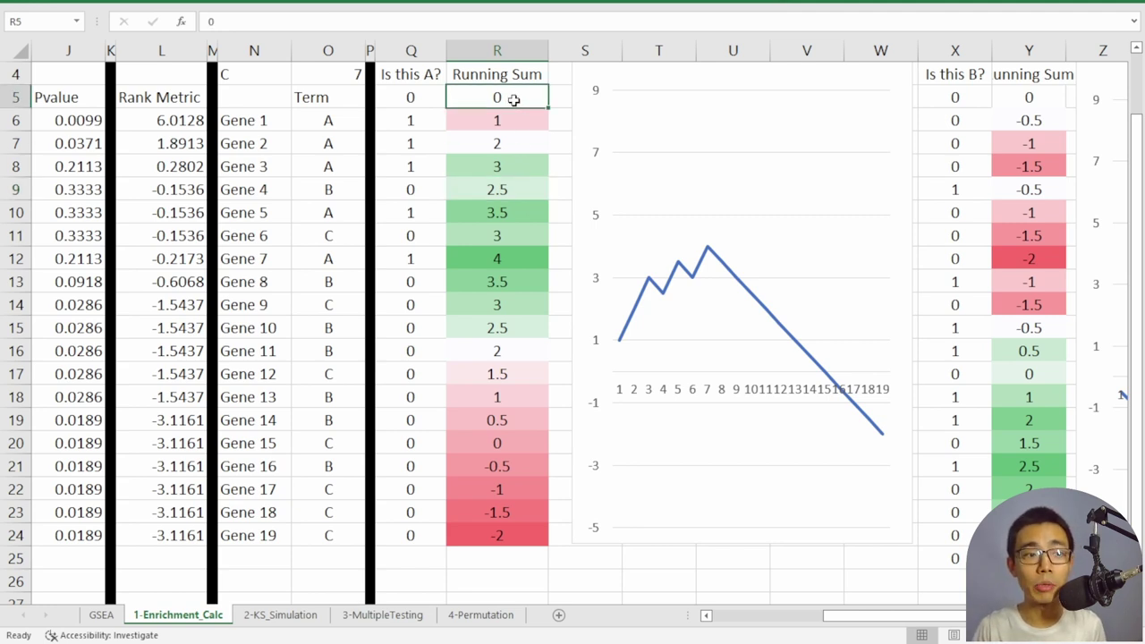
left_click(517, 123)
left_click(508, 145)
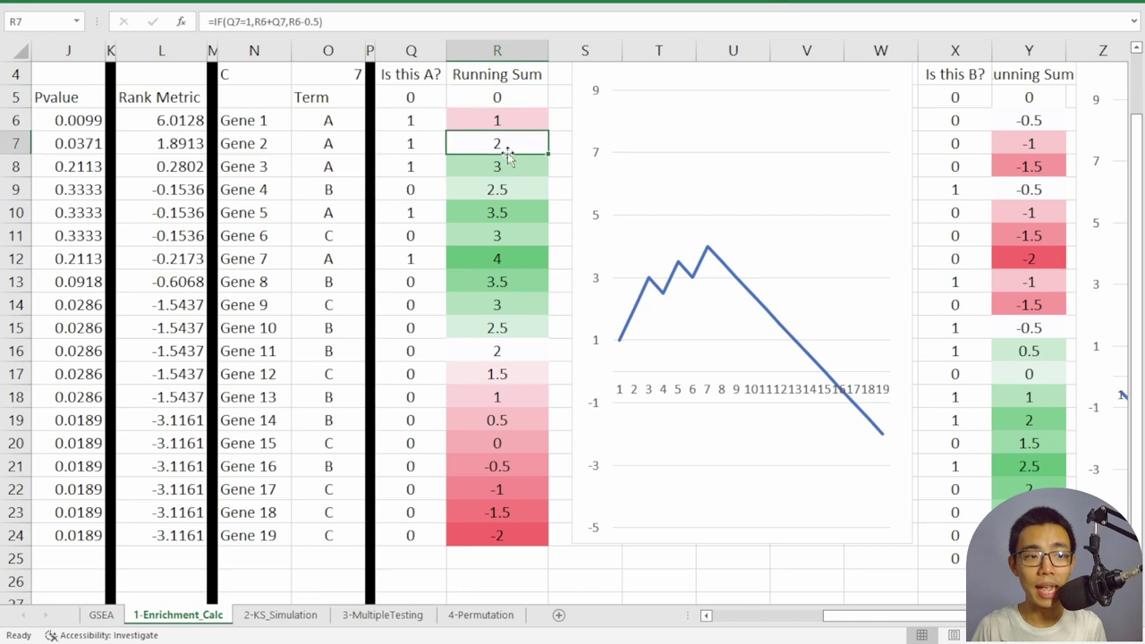
left_click(517, 167)
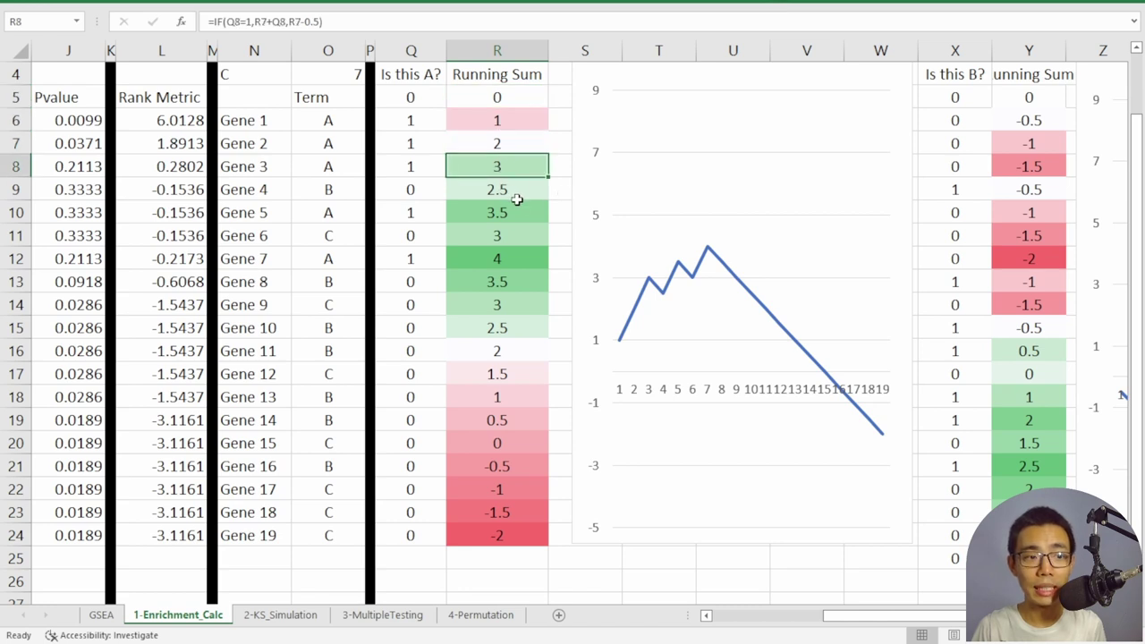
left_click(518, 197)
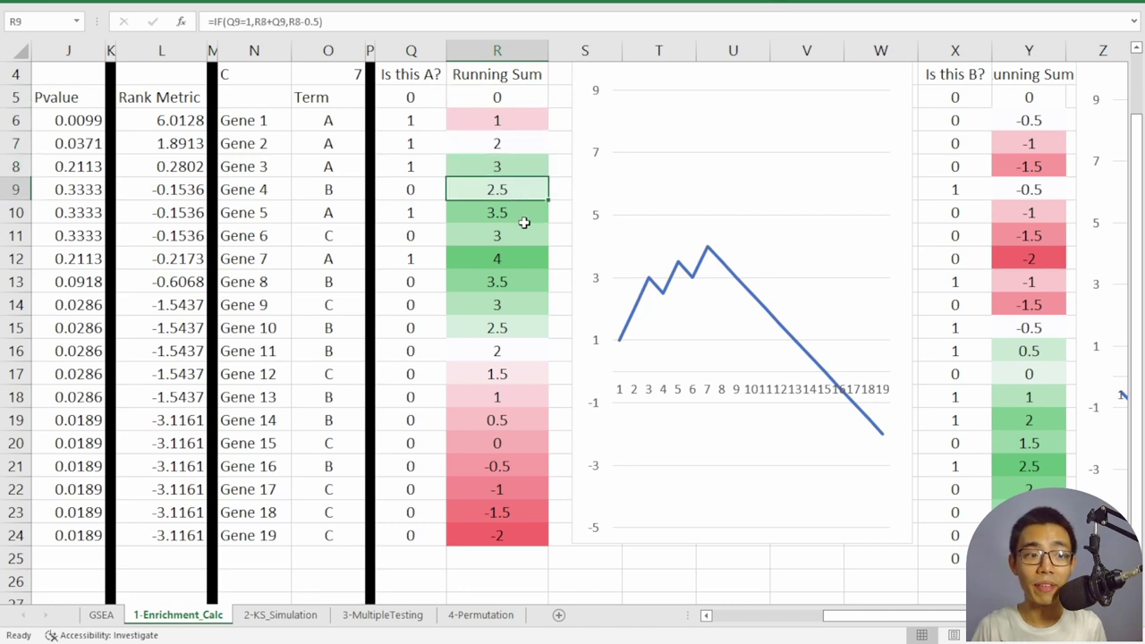
left_click(517, 215)
left_click(519, 237)
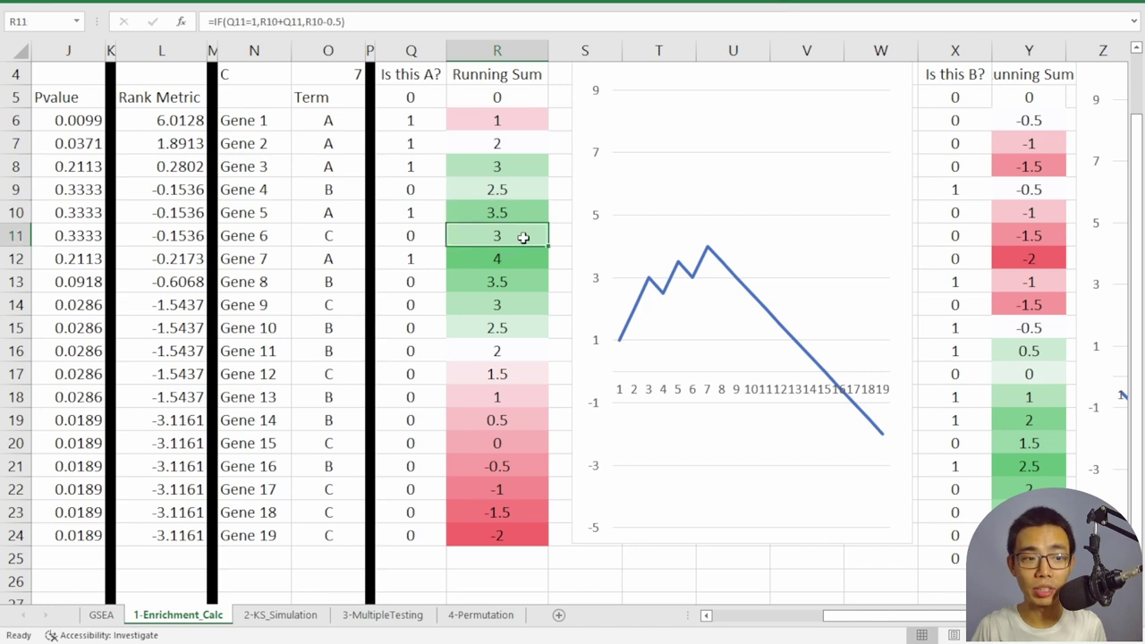
left_click(523, 260)
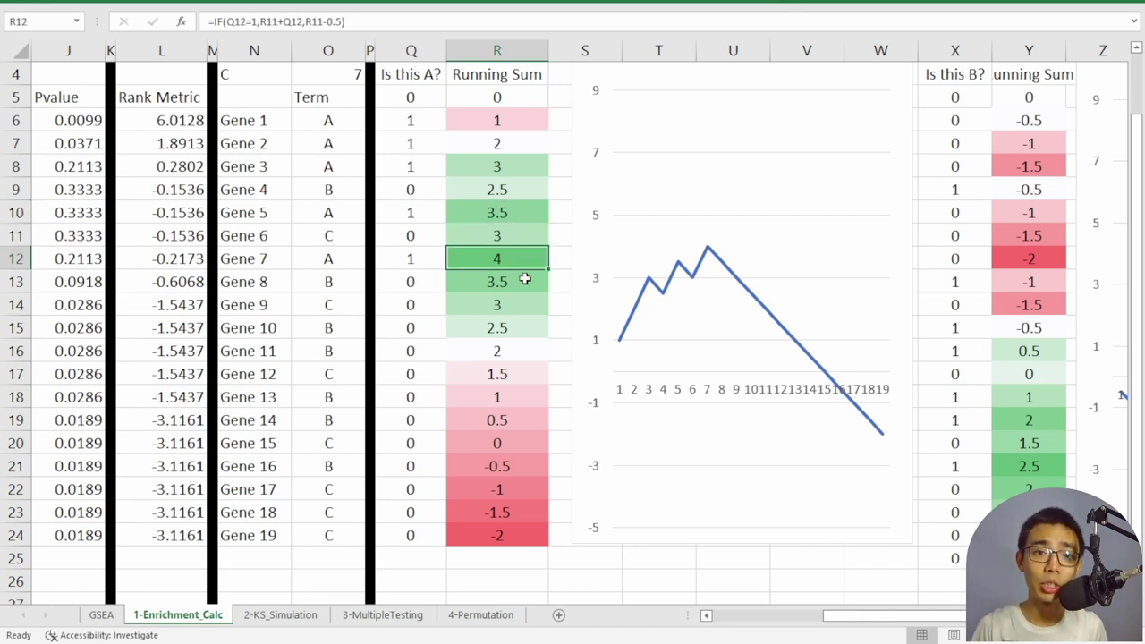
left_click_drag(498, 283, 524, 529)
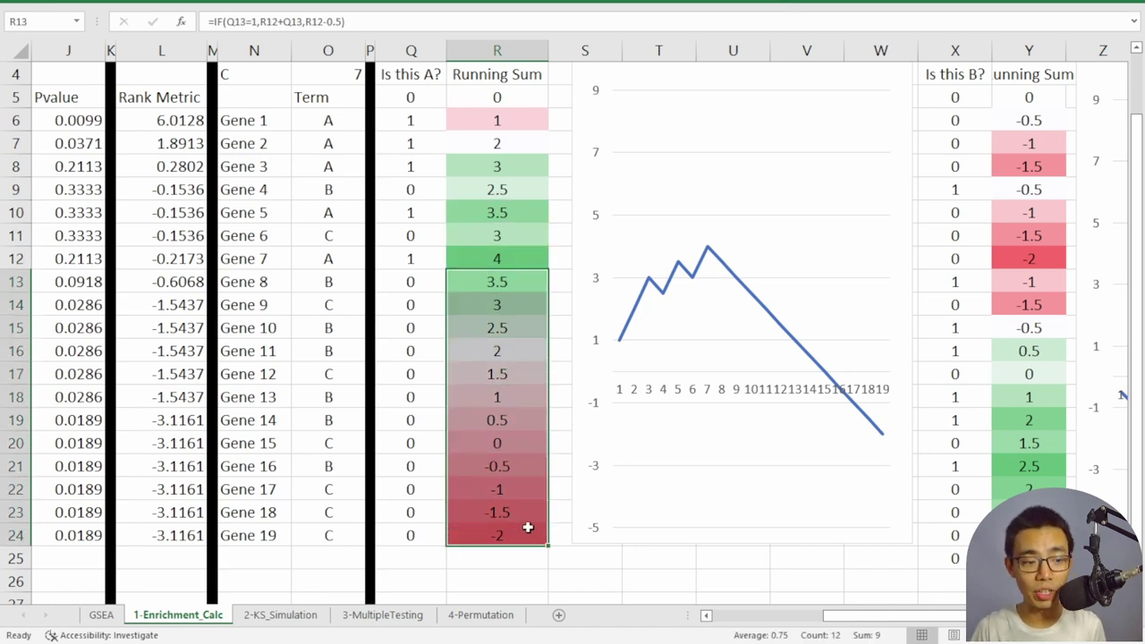
left_click(677, 512)
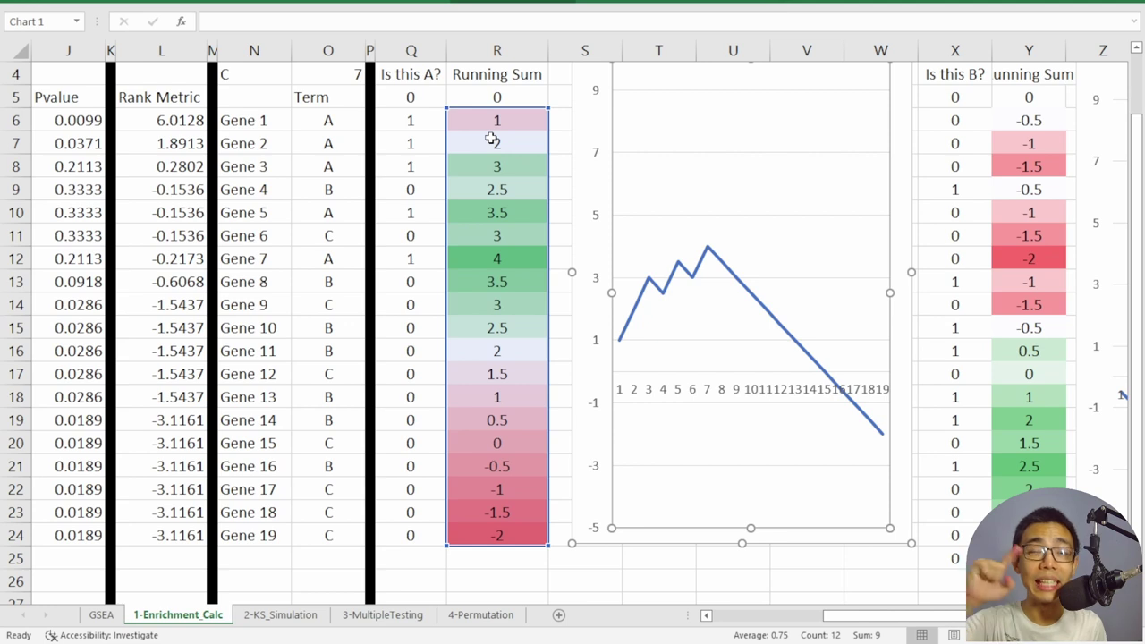
left_click(616, 366)
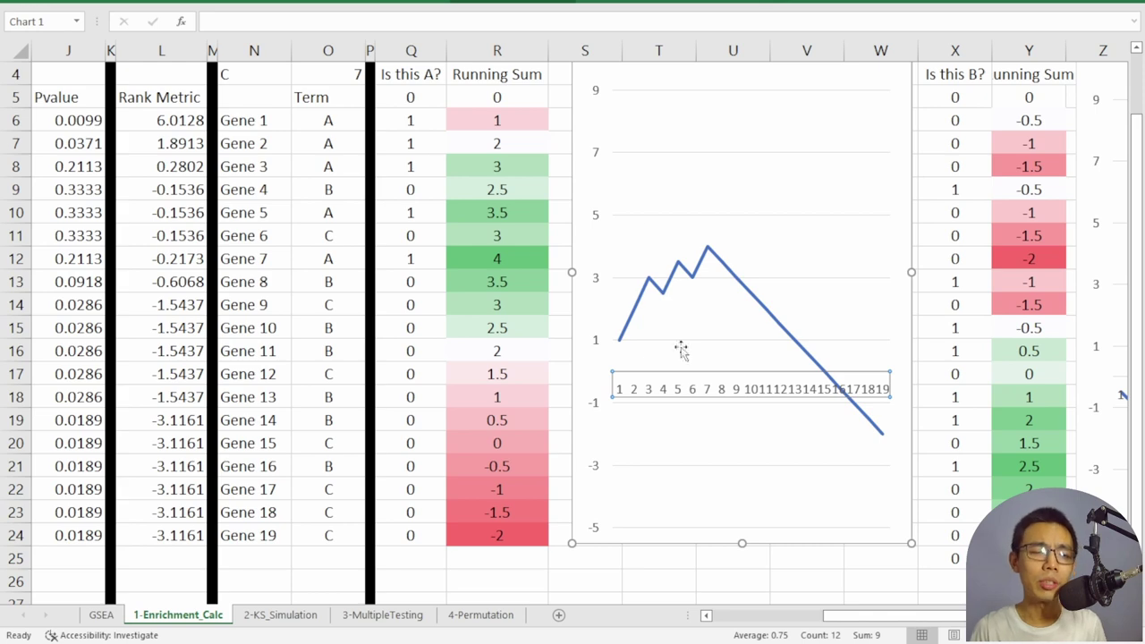
left_click(433, 423)
Examine the Is this B? column, its running sum from row 5 to 24 and the neighbouring term B chart
left_click_drag(887, 615, 948, 567)
left_click(443, 75)
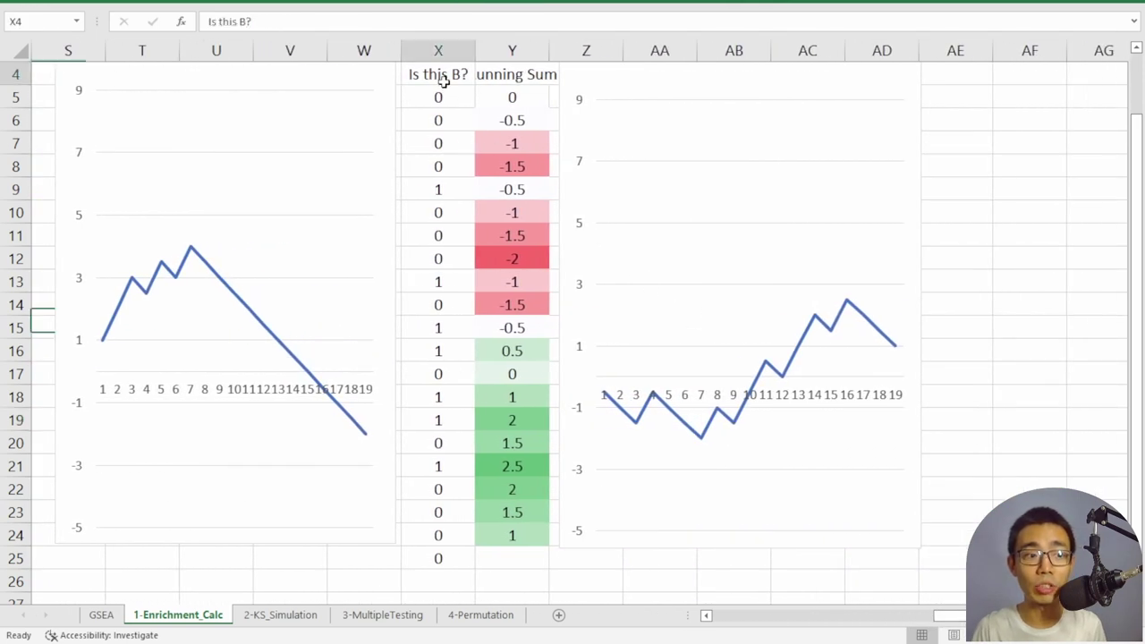
left_click_drag(513, 99, 513, 535)
left_click(672, 577)
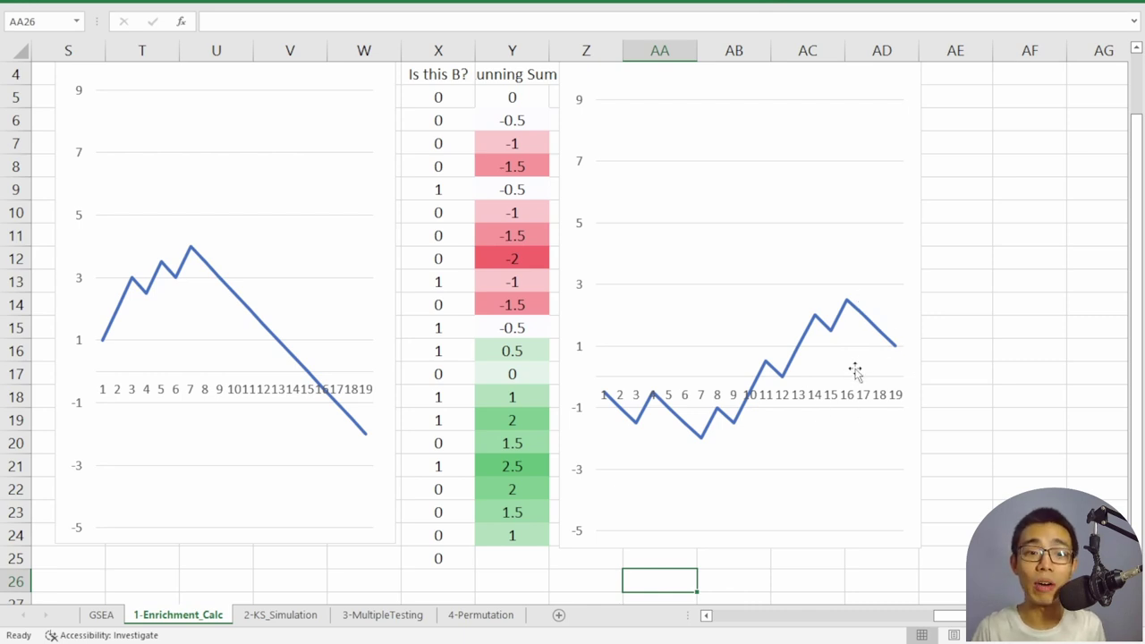
Set Gene 2's term to B and Gene 3's to C, and repeat the A, B, C pattern down to Gene 19
scroll(582, 153, "left", 5)
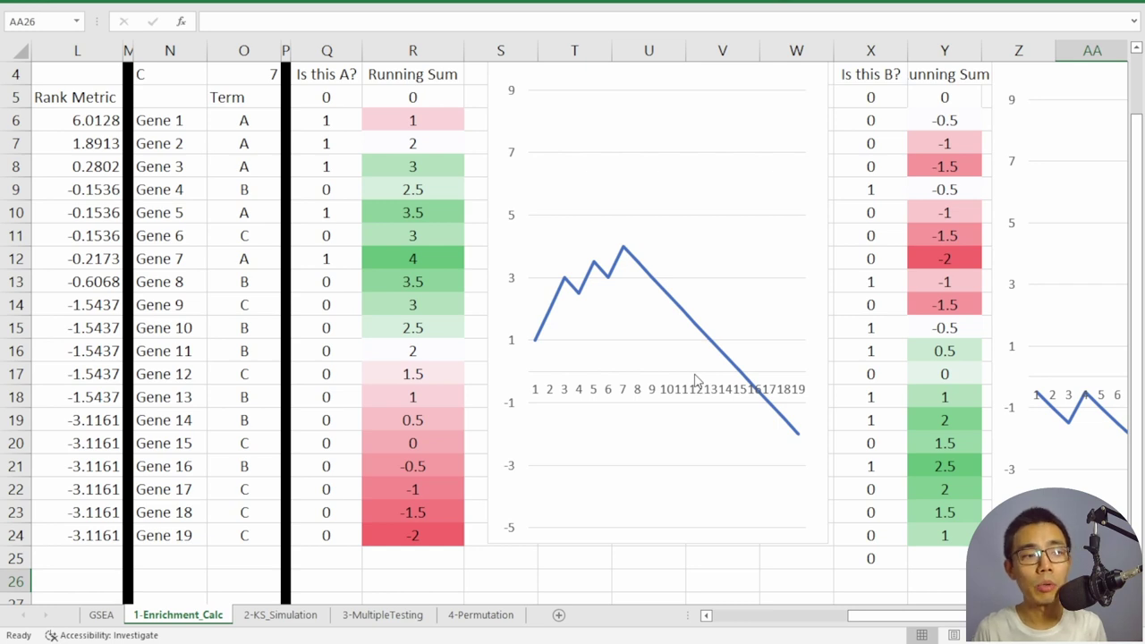
left_click(233, 125)
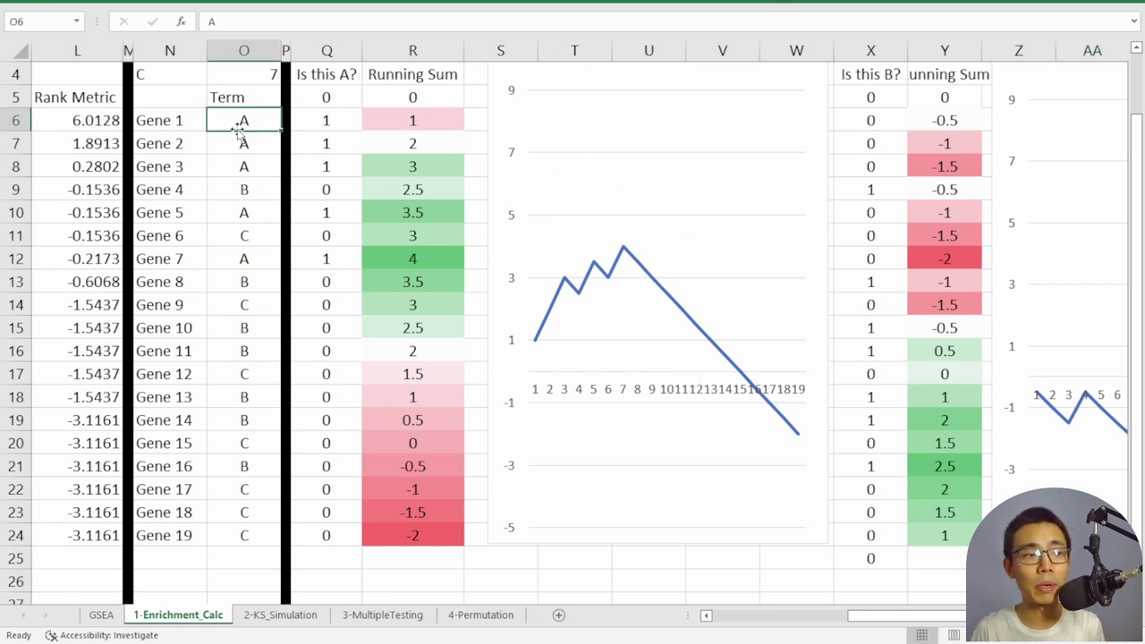
left_click(260, 145)
type("B")
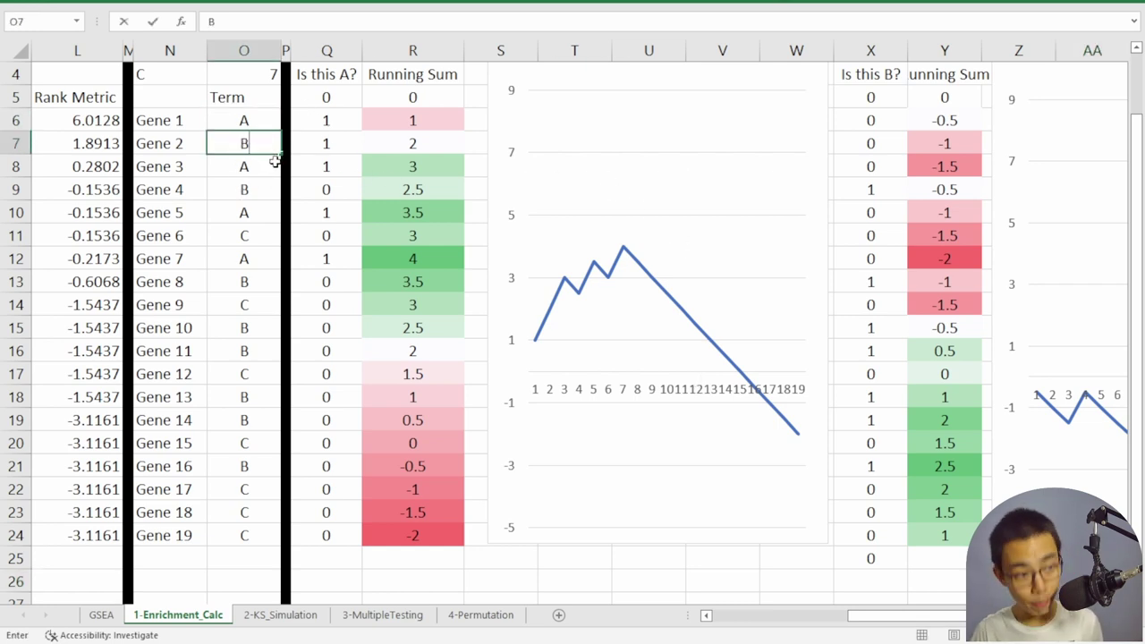
key("Return")
type("C")
key("Return")
left_click_drag(243, 119, 268, 545)
key("ctrl+c")
left_click(641, 558)
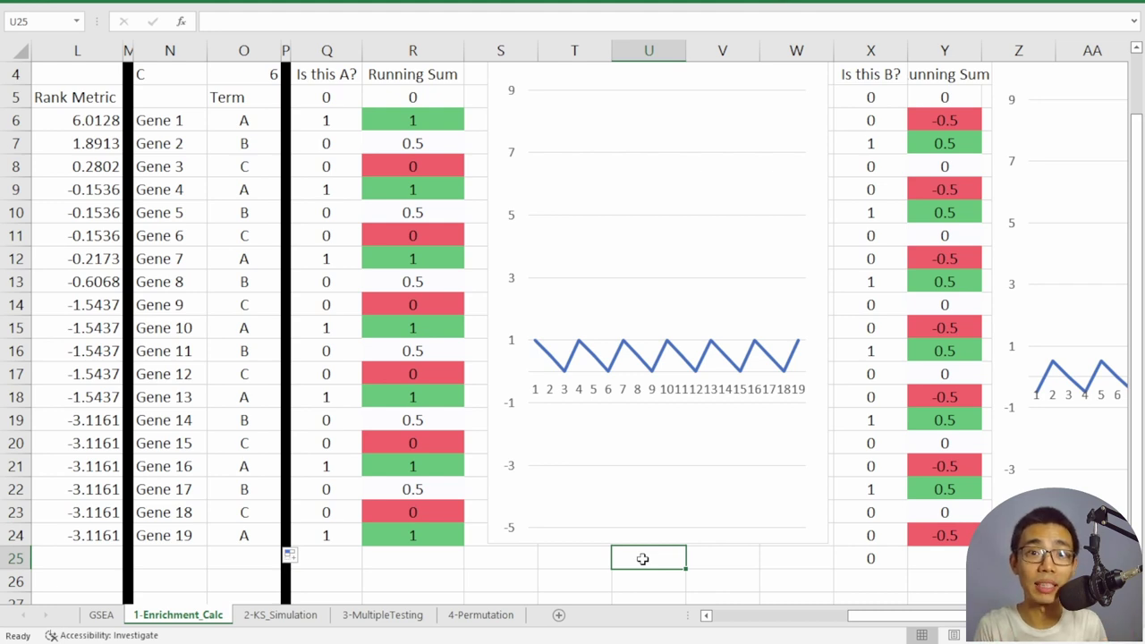
Undo the repeated term pattern and the term edits for Gene 2 and Gene 3
left_click(170, 327)
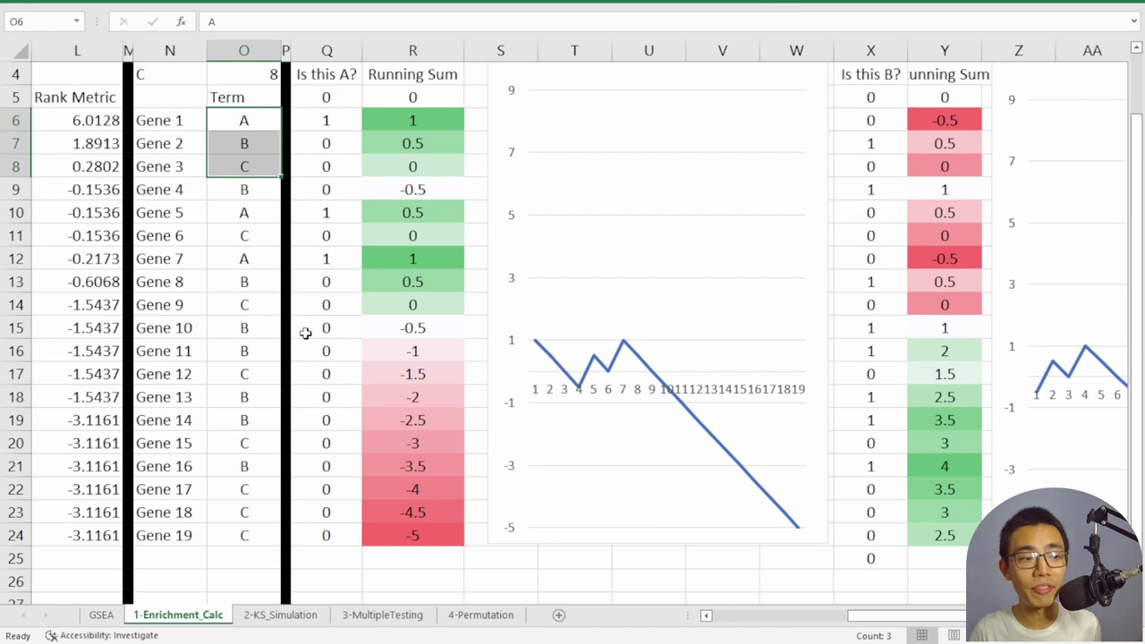
key("ctrl+z")
key("ctrl+z")
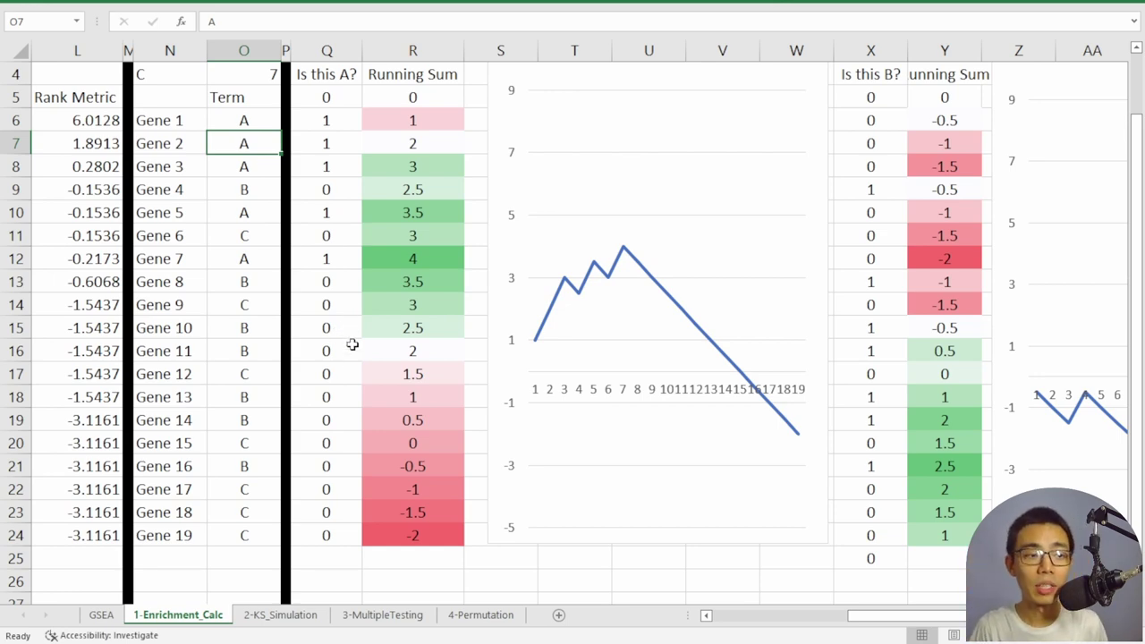
left_click(342, 447)
Open the 2-KS_Simulation sheet and examine the cumulative frequency chart with its source data
left_click(281, 615)
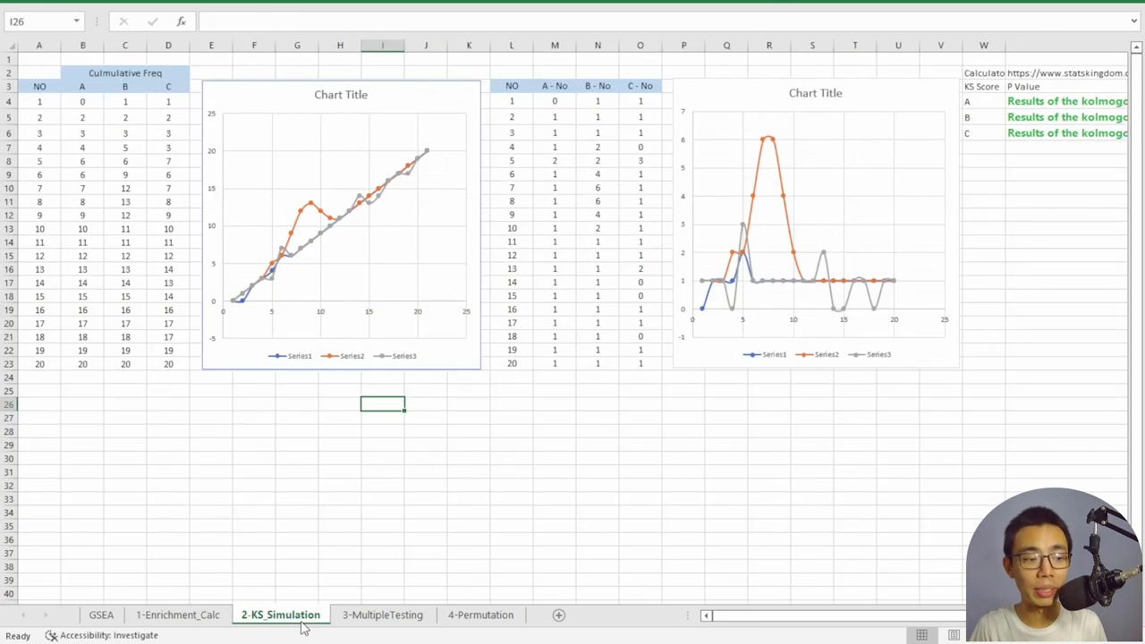
left_click(367, 452)
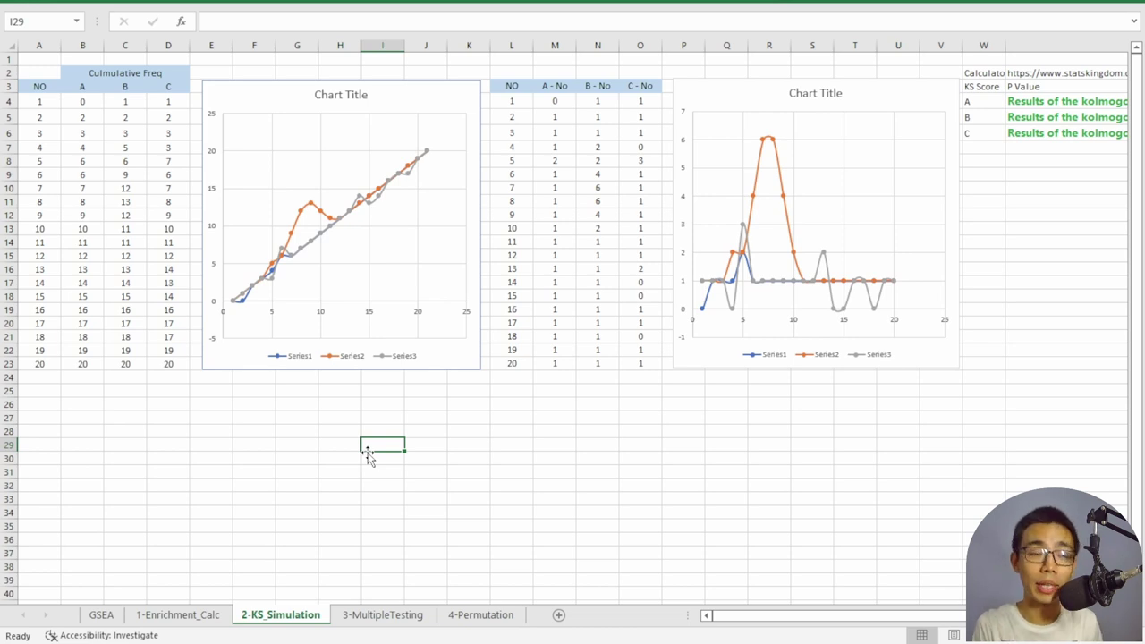
left_click(339, 366)
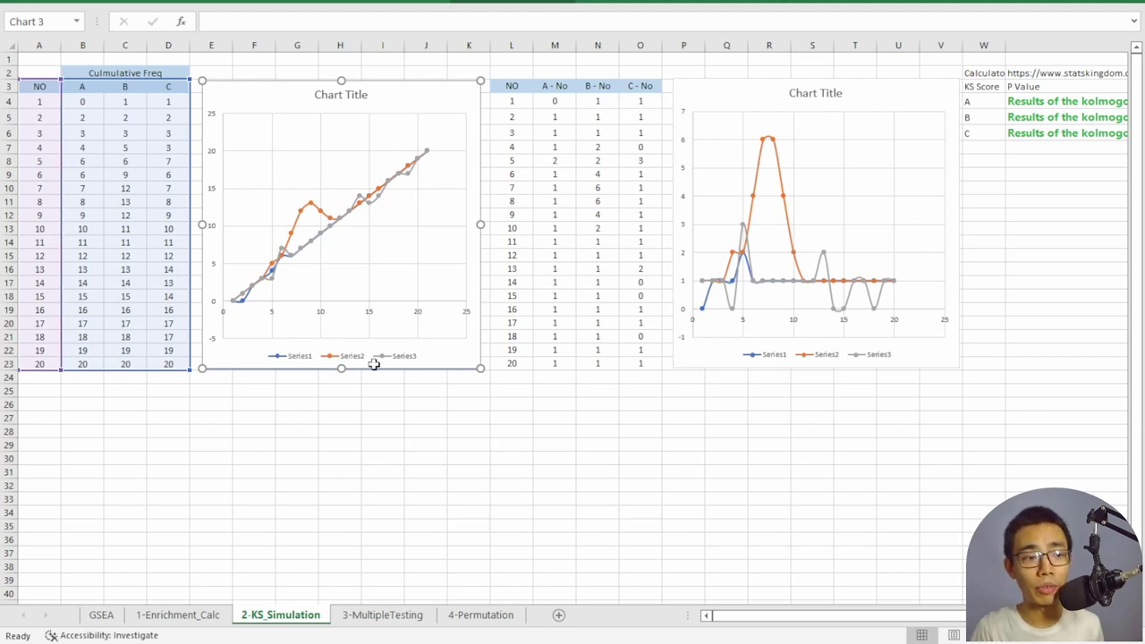
left_click(695, 391)
Examine the A - No, B - No and C - No difference columns alongside their chart
left_click_drag(512, 68, 948, 392)
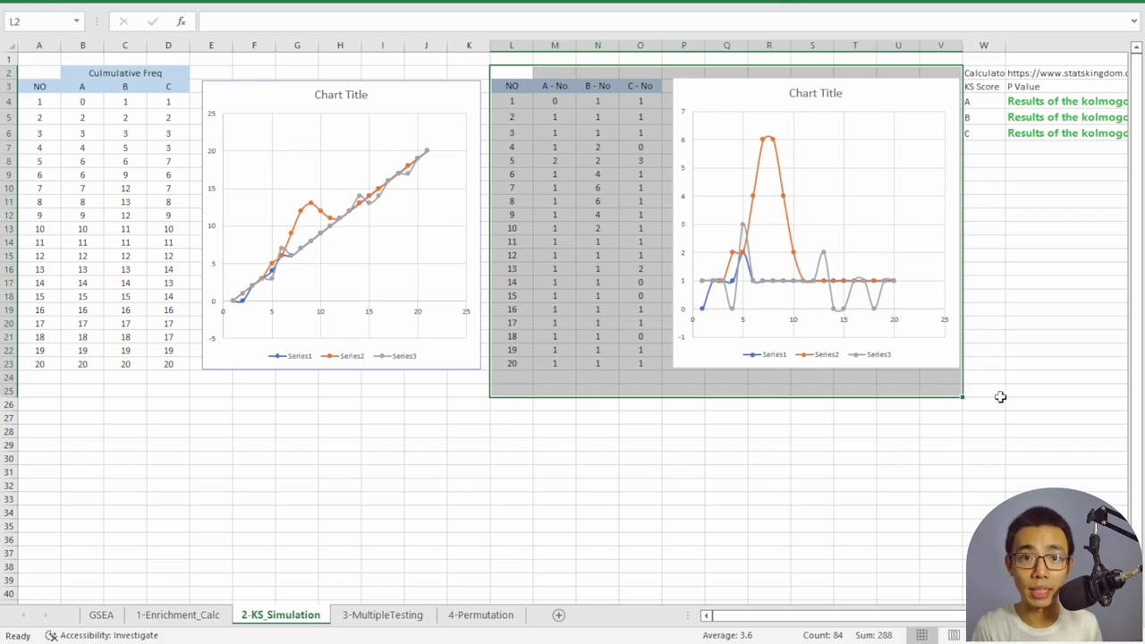
left_click(775, 433)
left_click_drag(554, 87, 562, 351)
left_click_drag(598, 72, 599, 350)
left_click_drag(635, 73, 662, 370)
left_click(671, 407)
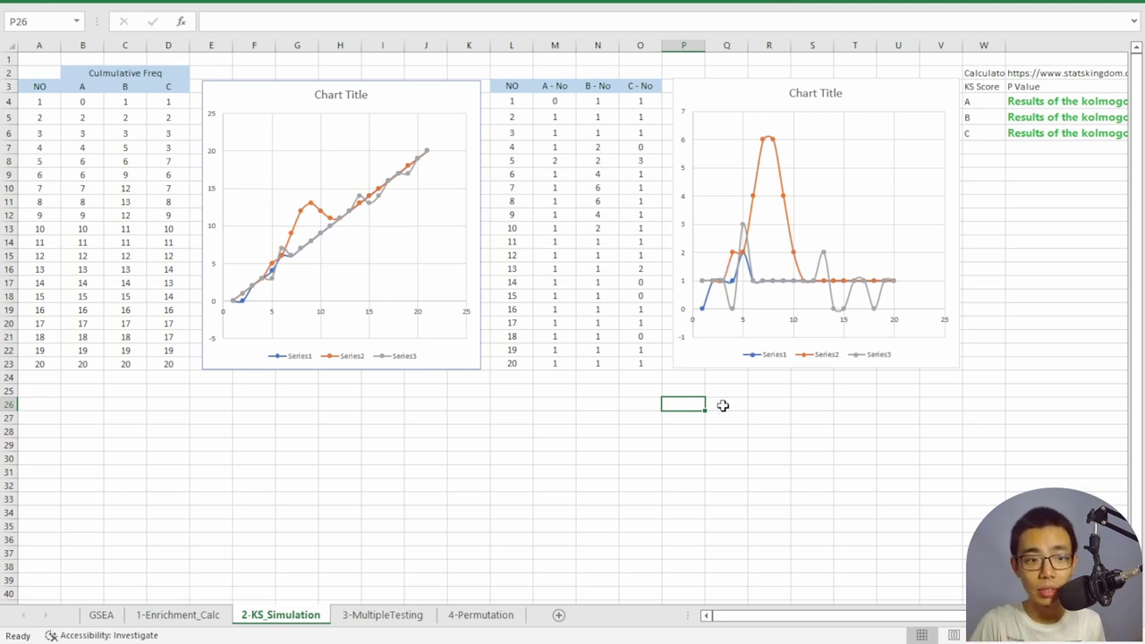
left_click_drag(556, 101, 554, 350)
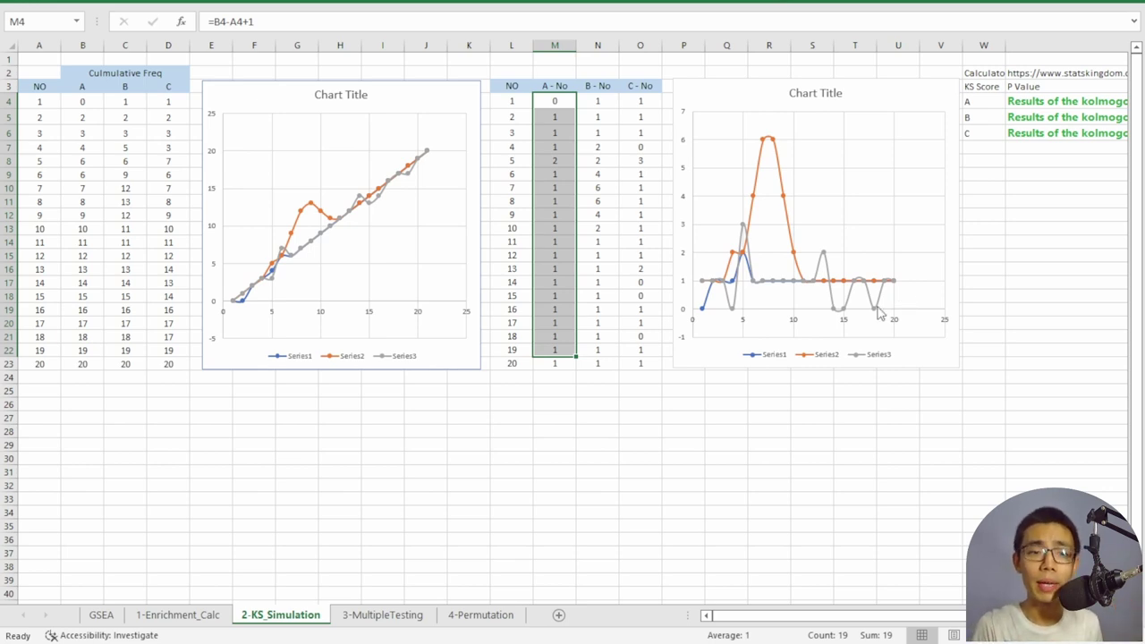
left_click(828, 391)
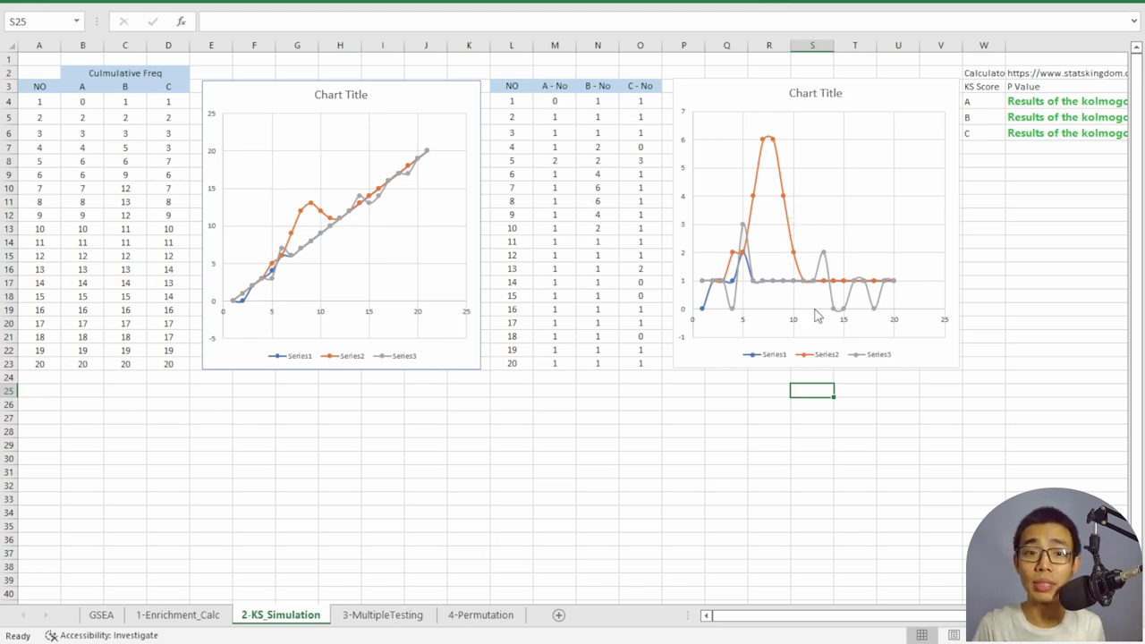
left_click_drag(555, 101, 547, 357)
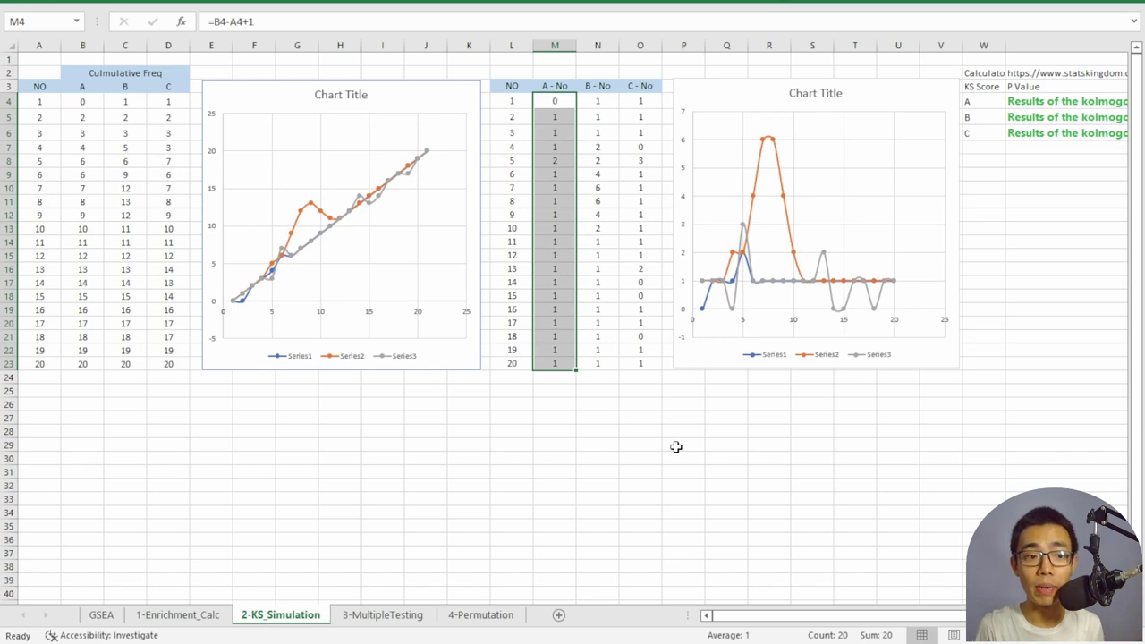
Inspect the Kolmogorov-Smirnov calculator link and term A's test result, and widen the P Value column to show more of the results
left_click_drag(787, 616, 930, 624)
left_click(830, 74)
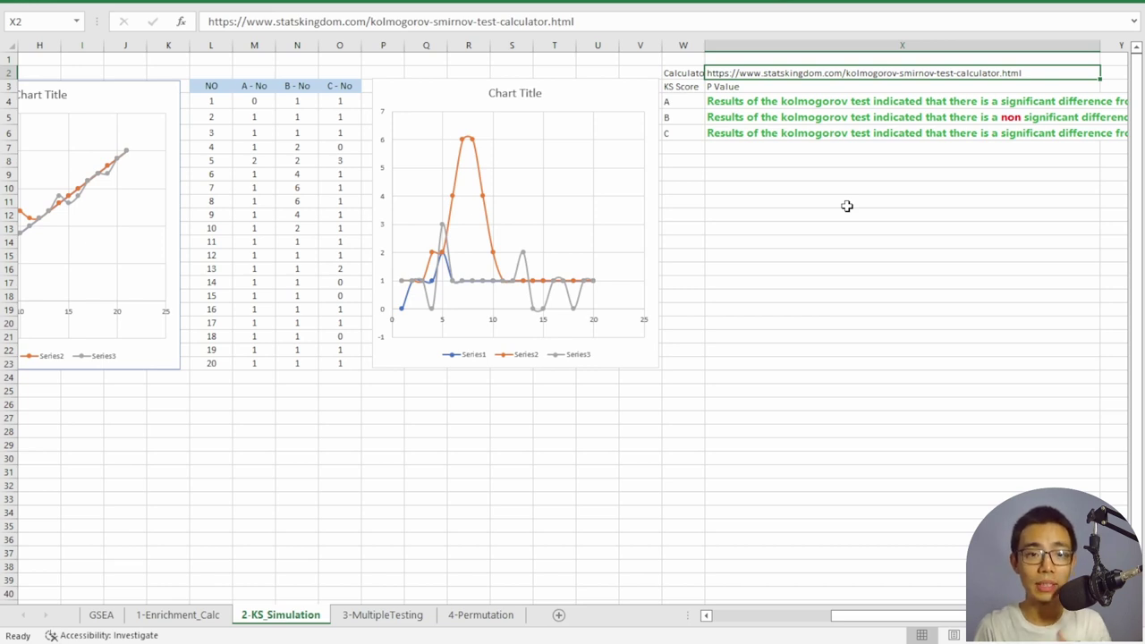
left_click(927, 201)
left_click(742, 104)
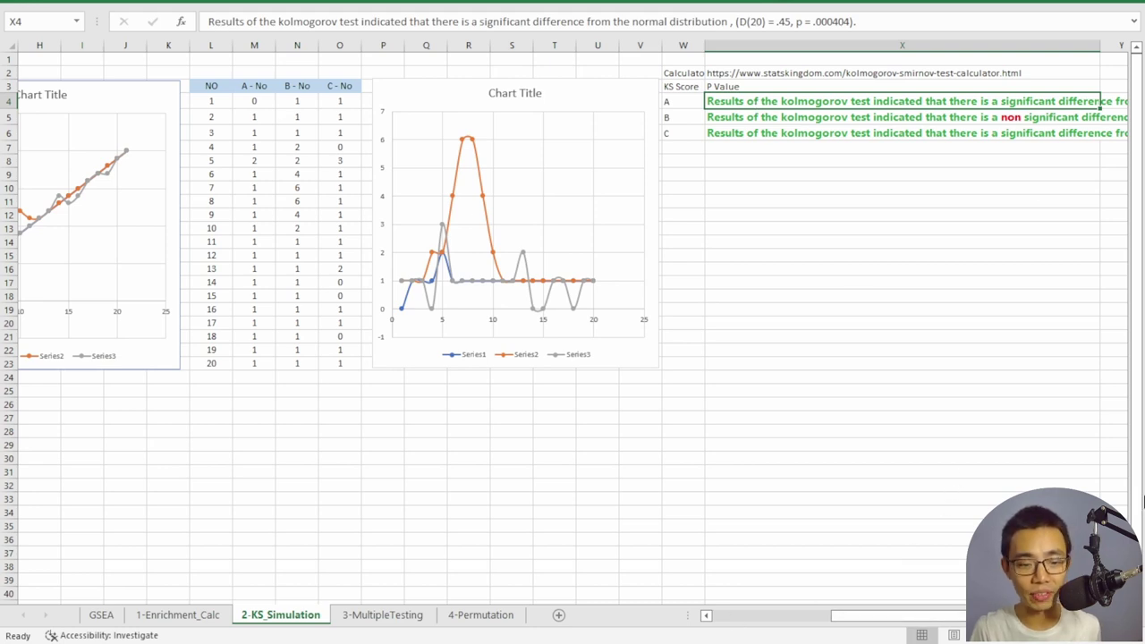
left_click_drag(1100, 45, 1125, 44)
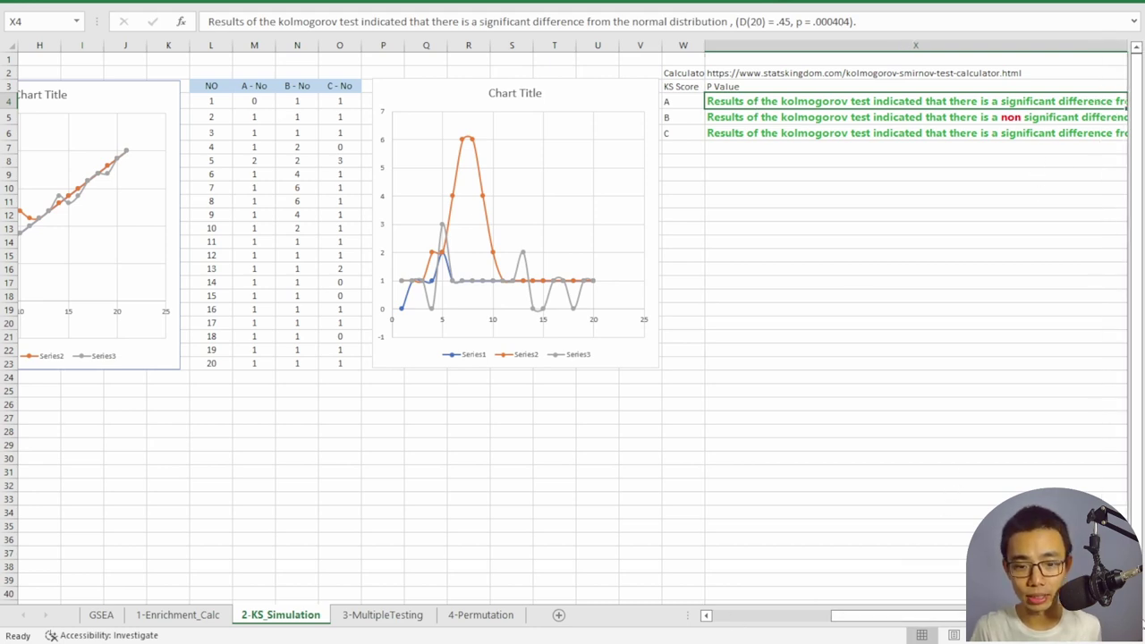
scroll(572, 322, "right", 6)
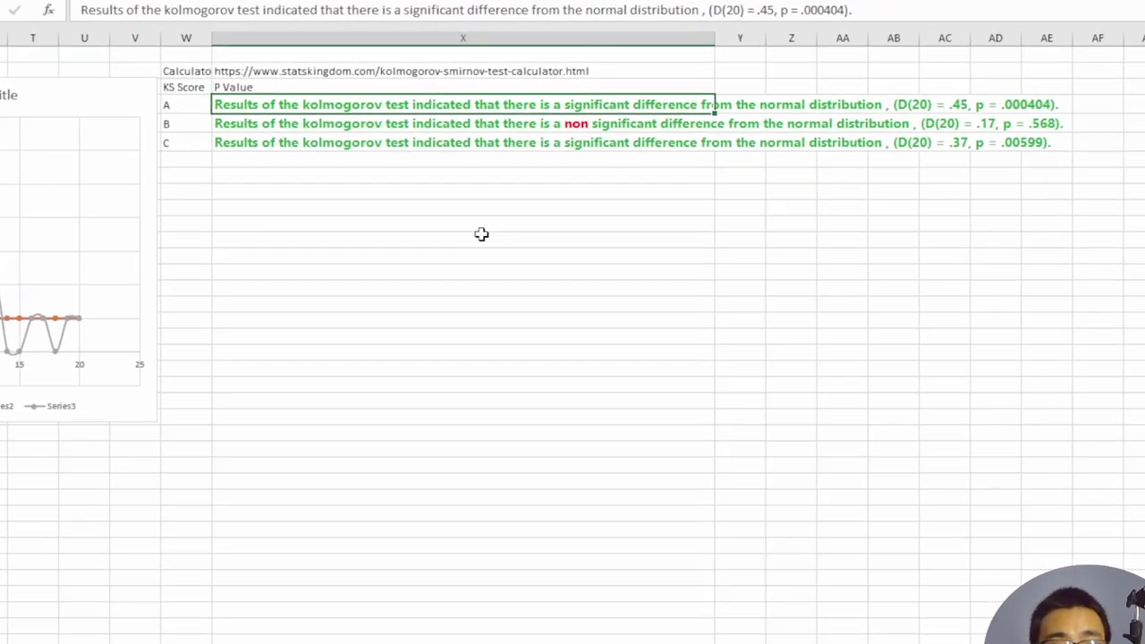
Highlight term B's Kolmogorov-Smirnov result and compare it with the B - No differences in the chart
left_click(588, 205)
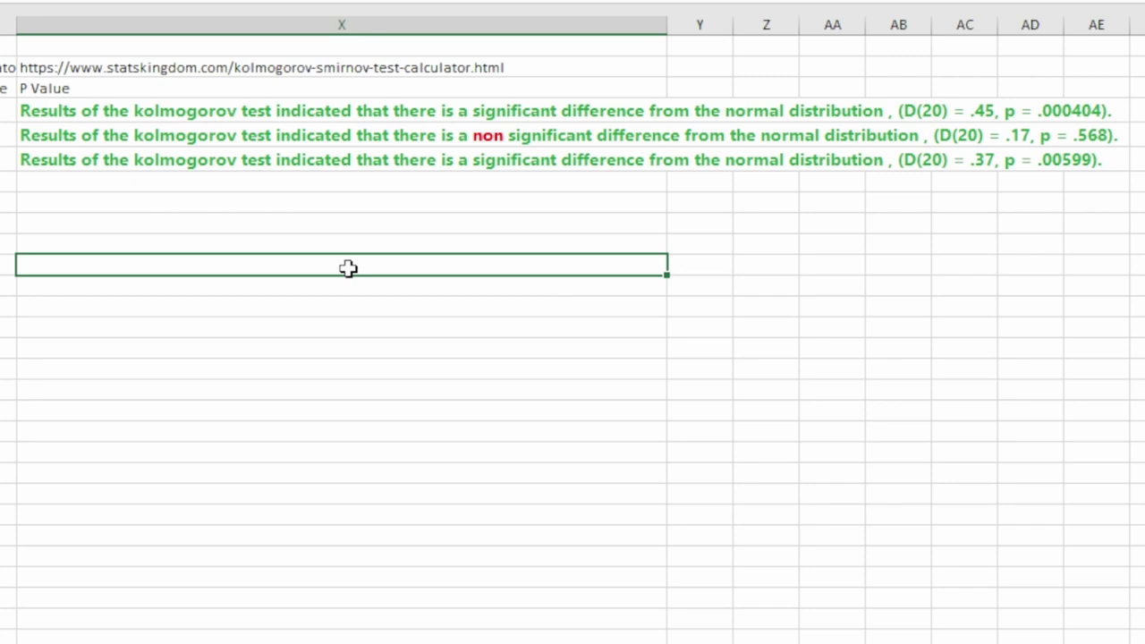
left_click_drag(51, 150, 1118, 129)
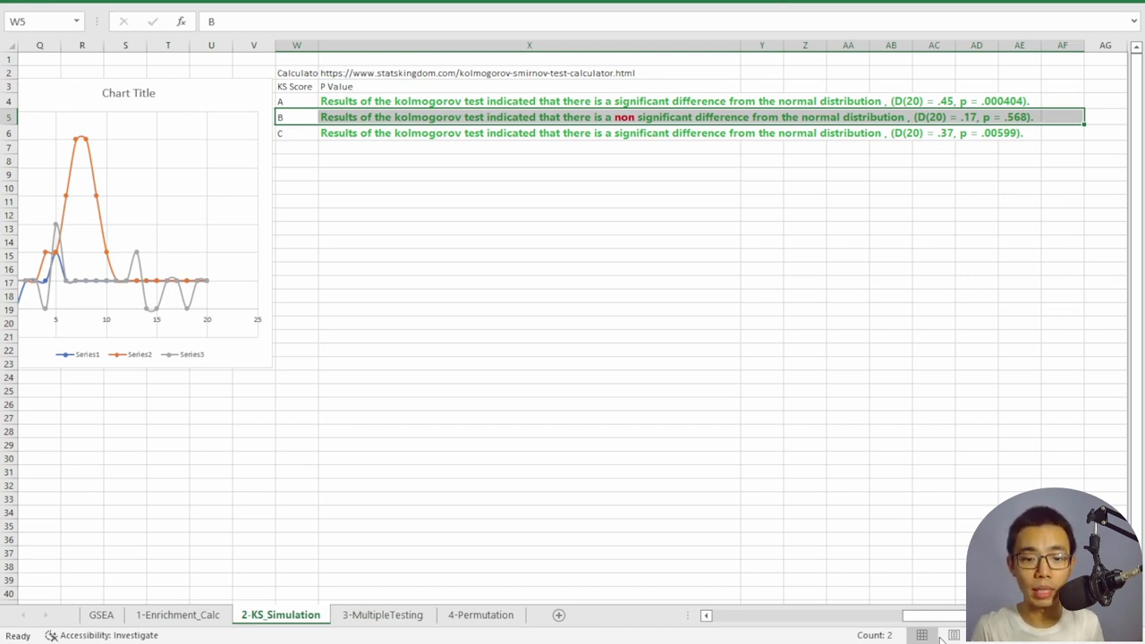
left_click_drag(914, 617, 869, 617)
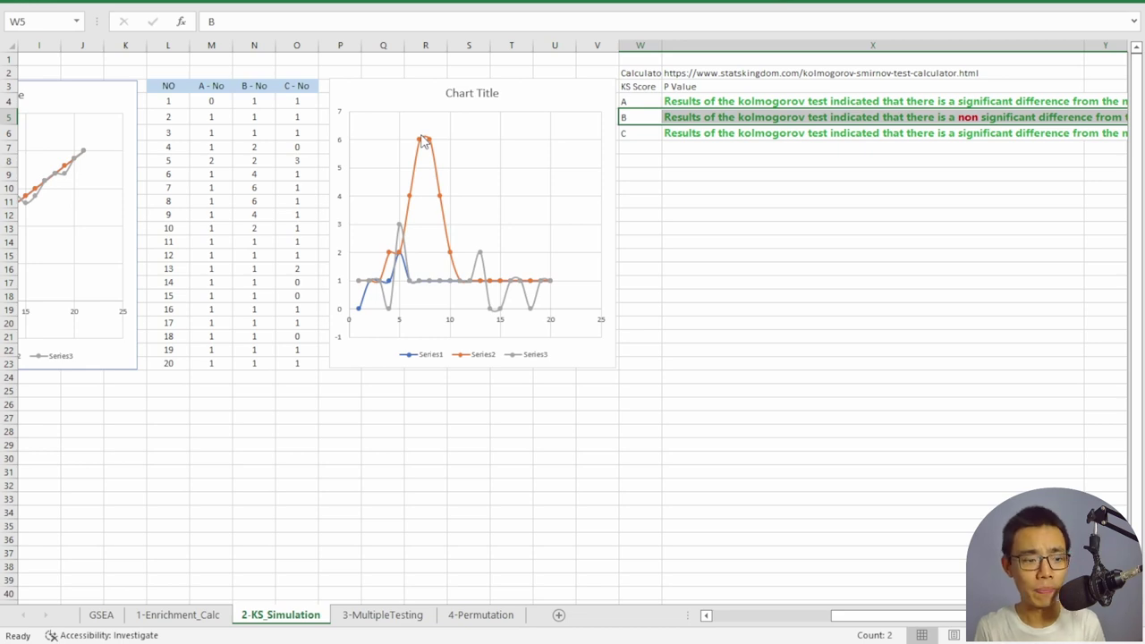
left_click(436, 485)
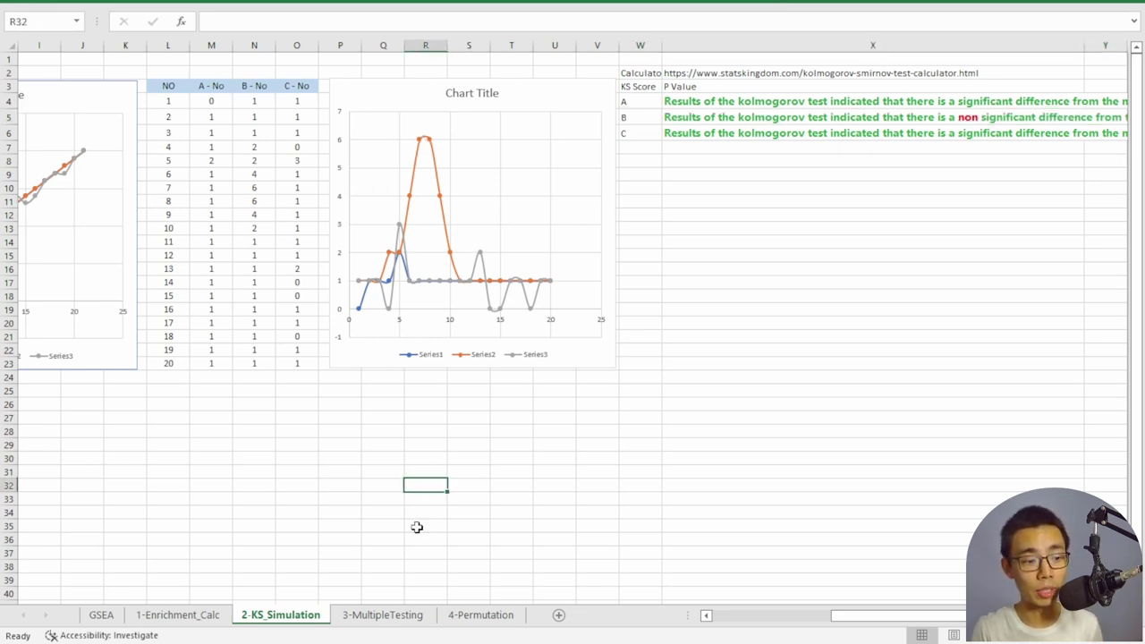
Open the 3-MultipleTesting sheet and look through the full list of GO terms in the Benjamini-Hochberg example
left_click(384, 614)
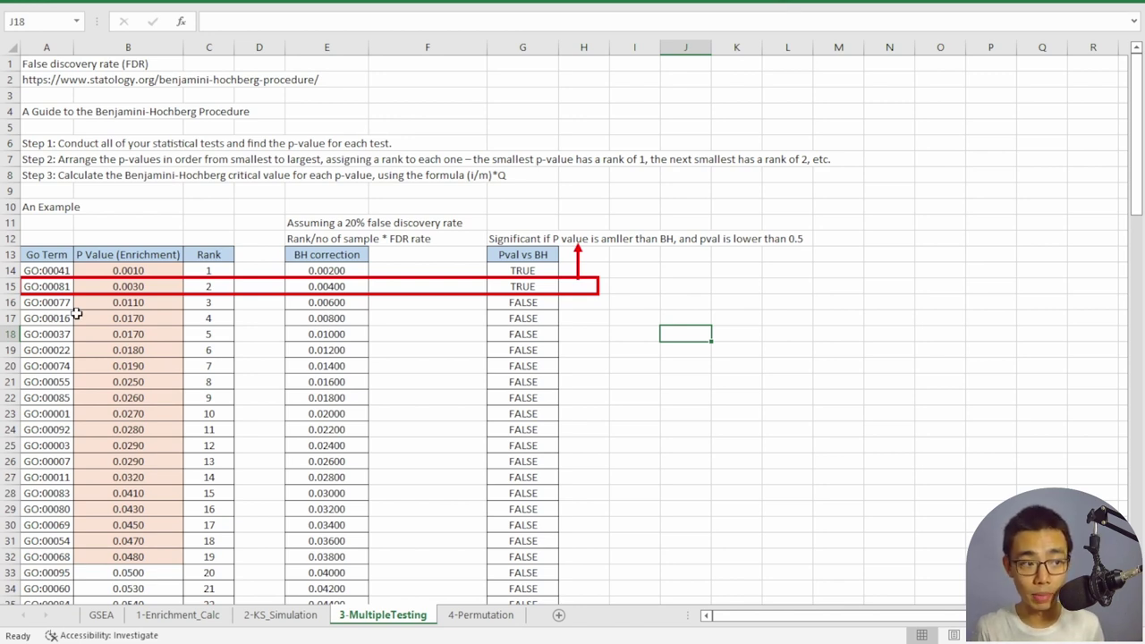
left_click(45, 266)
scroll(37, 270, "down", 2)
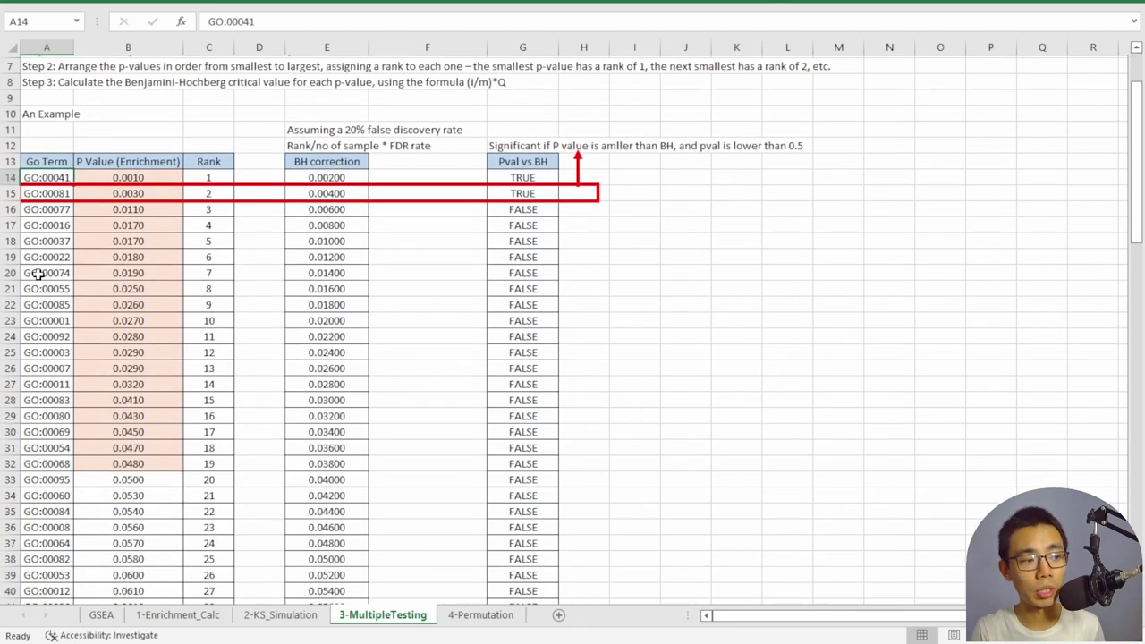
scroll(37, 275, "down", 20)
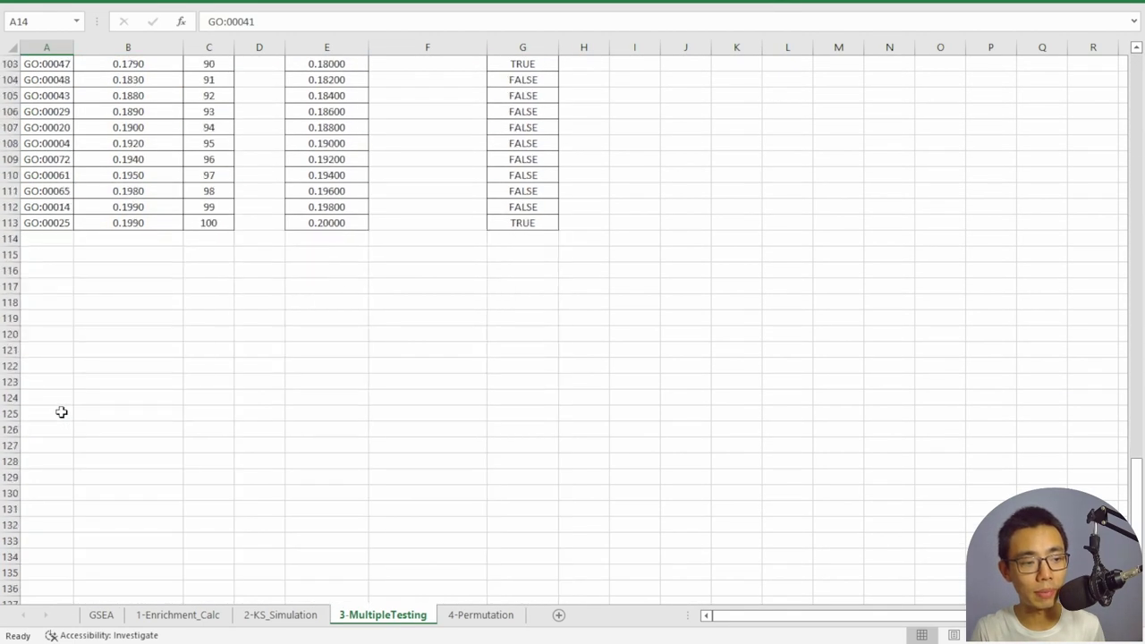
scroll(60, 407, "up", 20)
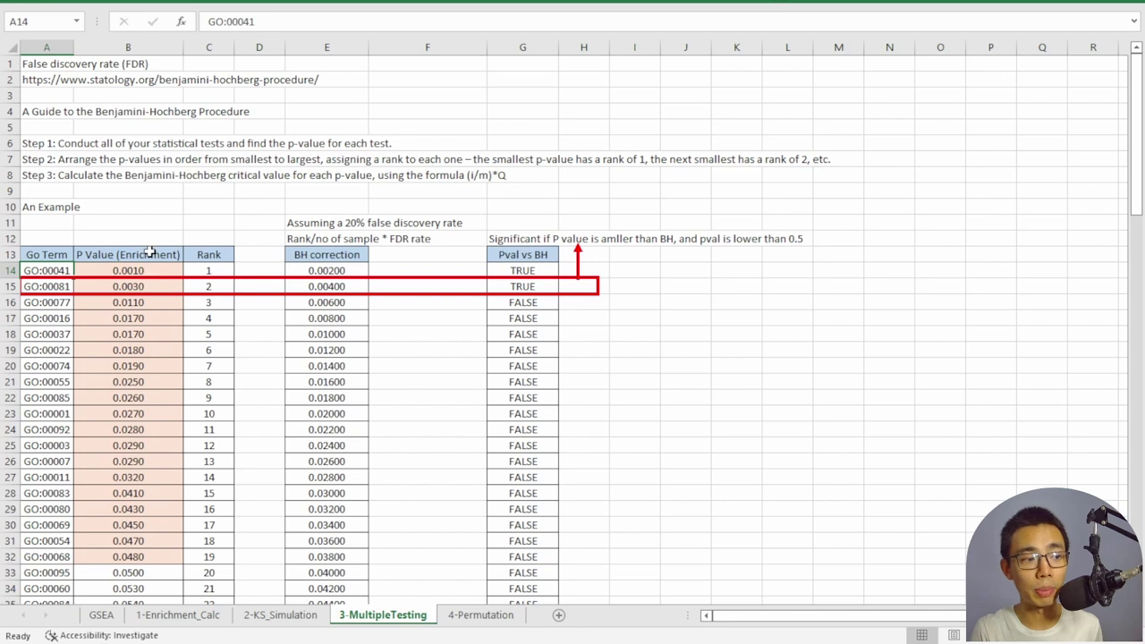
Examine the shaded enrichment P values and the ranks assigned to the same GO terms
left_click_drag(150, 254, 150, 551)
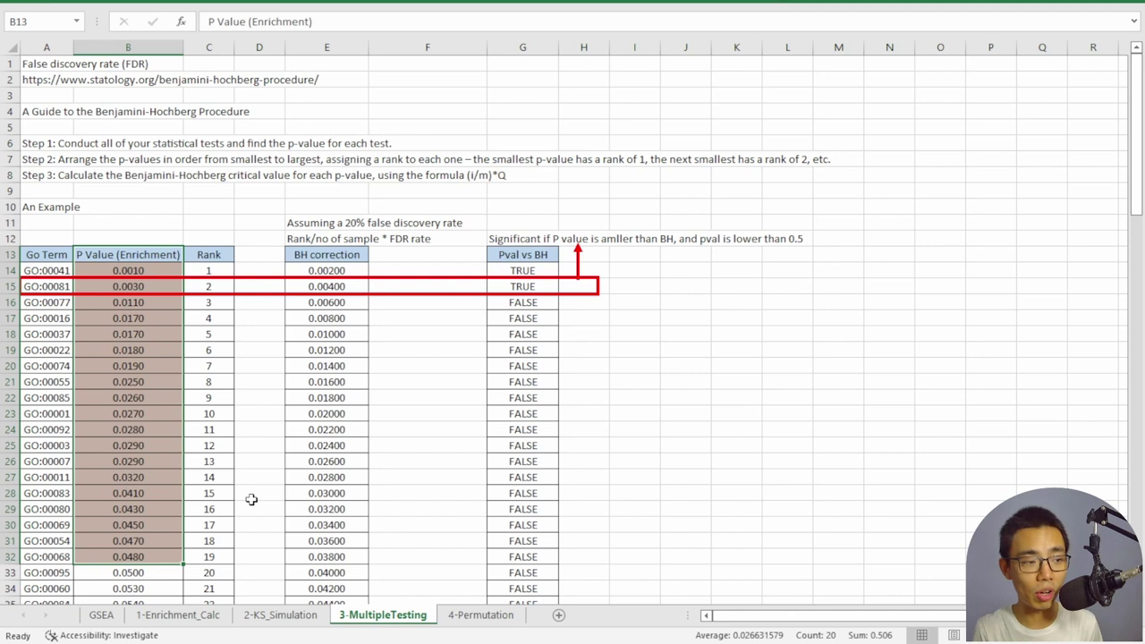
left_click(134, 556)
mouse_move(102, 278)
left_mouse_down()
mouse_move(101, 449)
mouse_move(93, 266)
left_mouse_up()
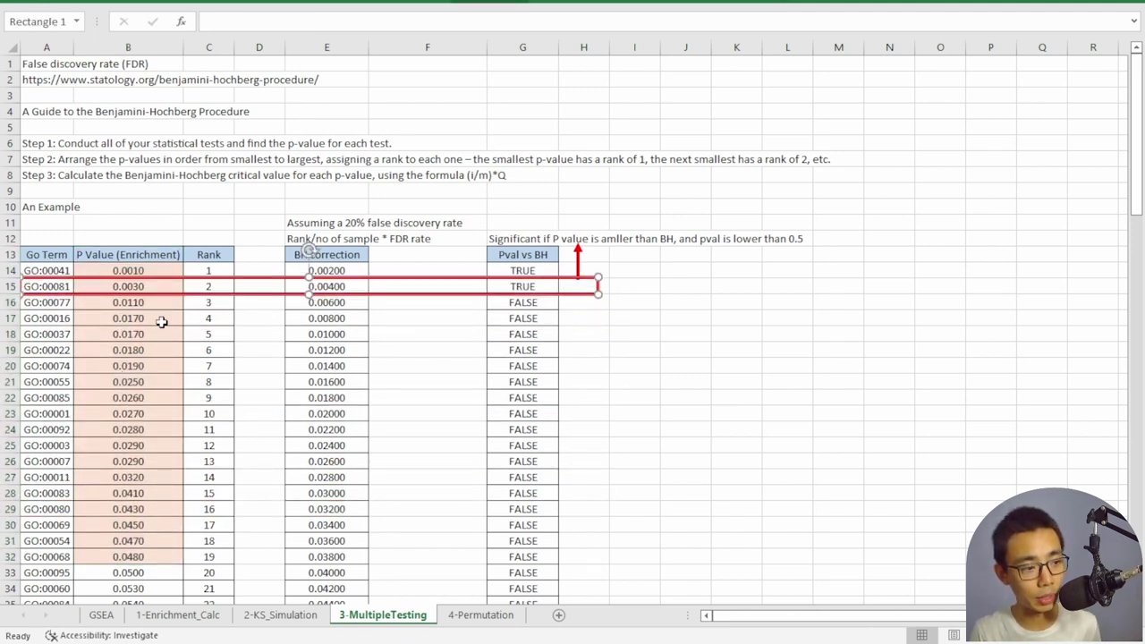
left_click_drag(211, 268, 208, 554)
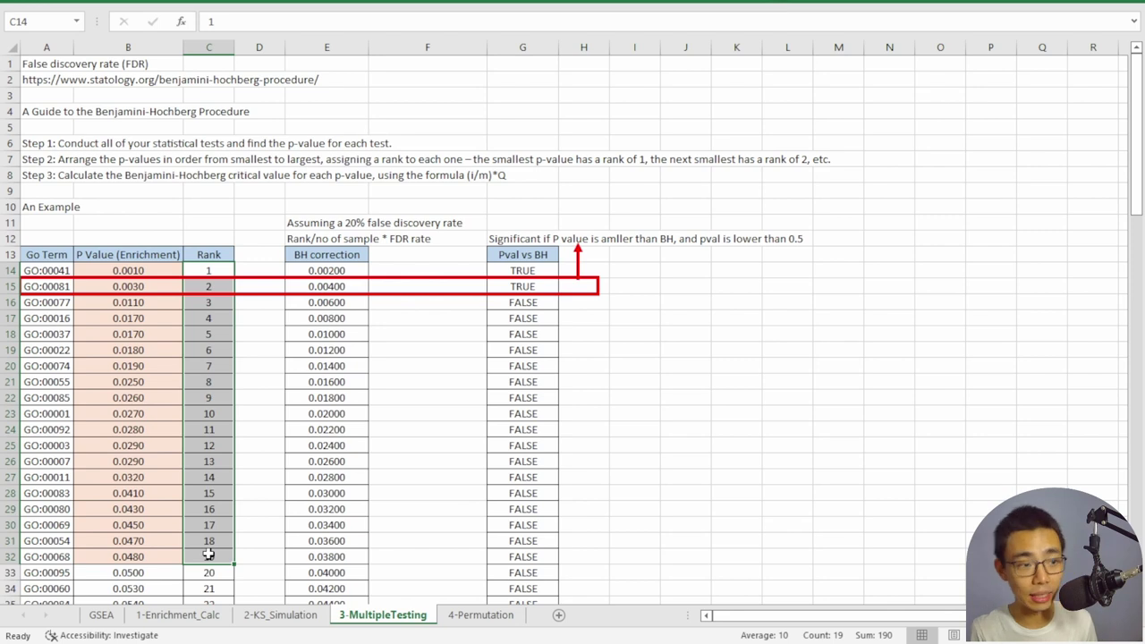
left_click(400, 333)
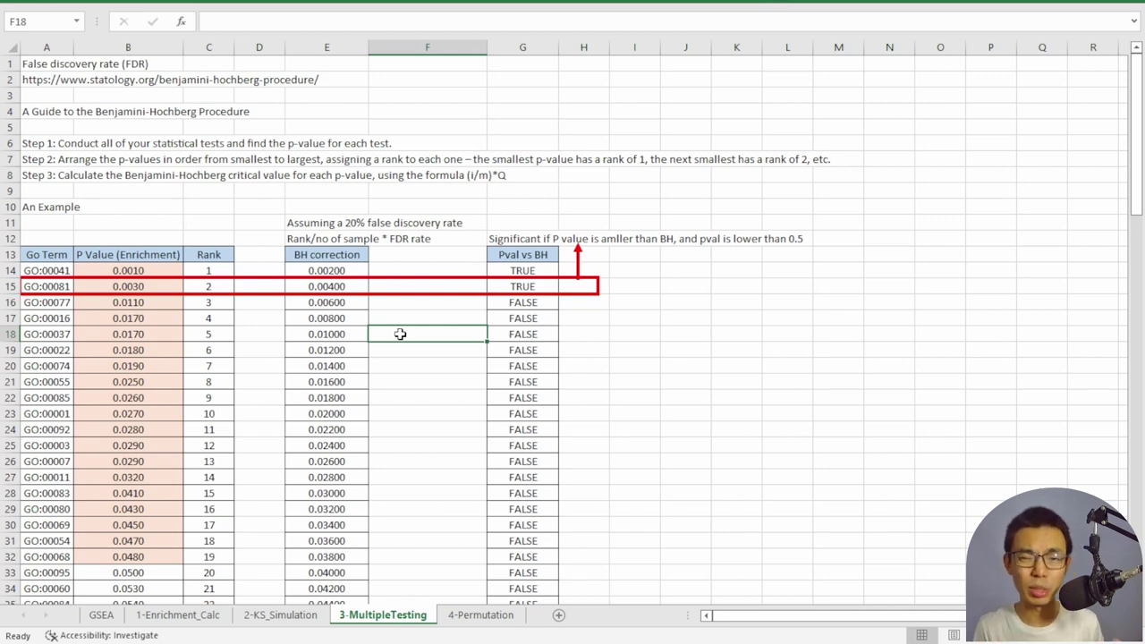
Inspect the BH correction formula for the rank 1 GO term together with its rank cell
left_click(337, 269)
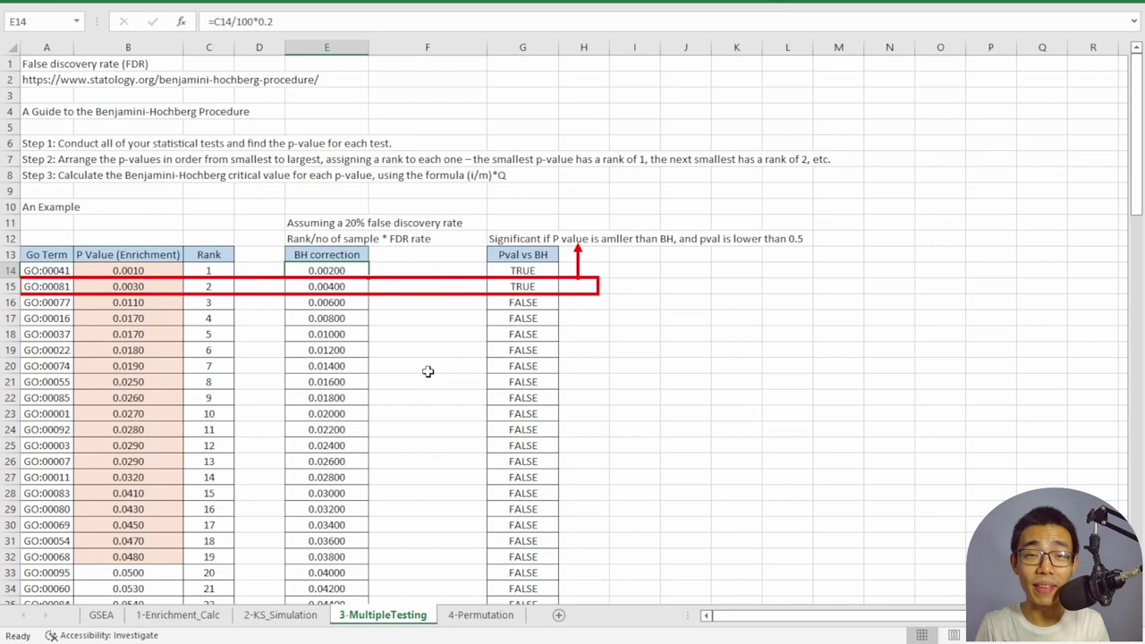
left_click(205, 279)
left_click(217, 268)
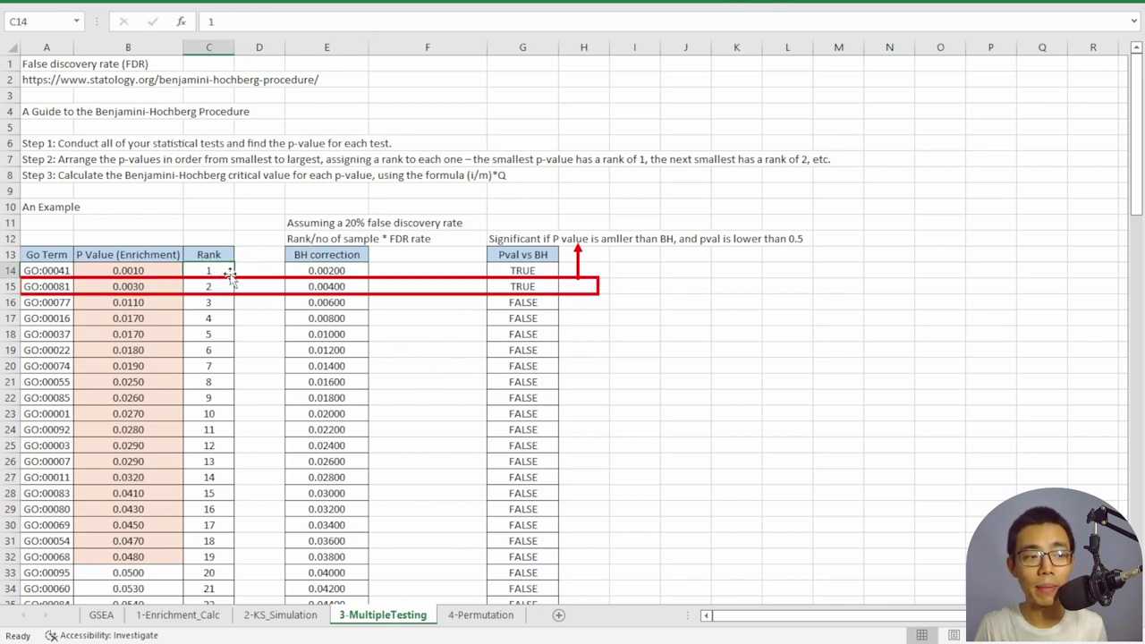
left_click(331, 278)
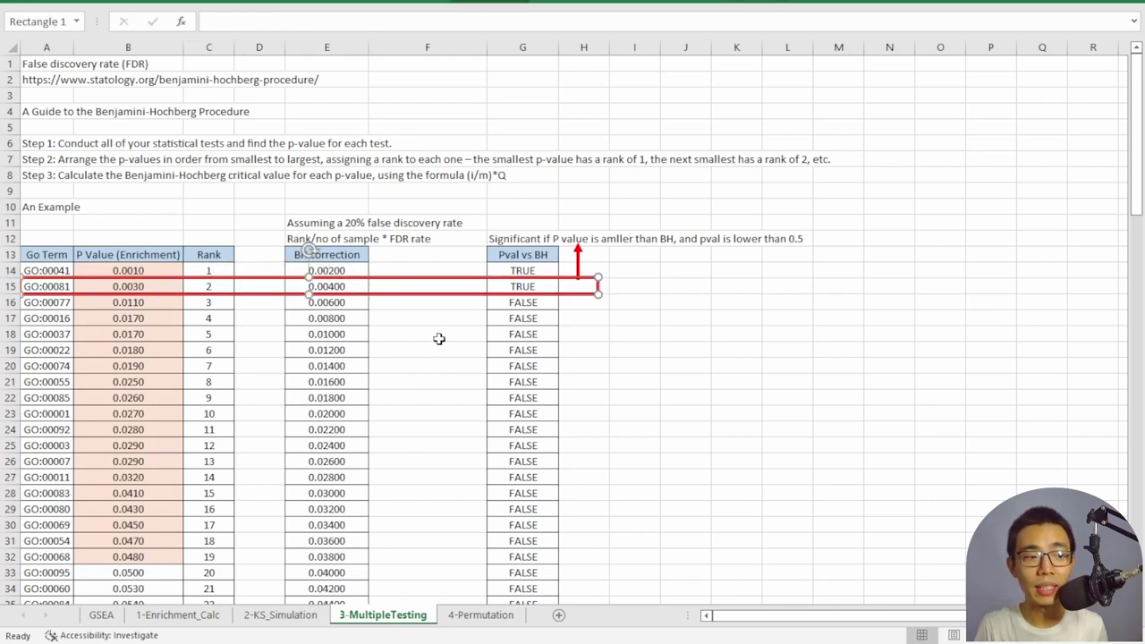
left_click(354, 270)
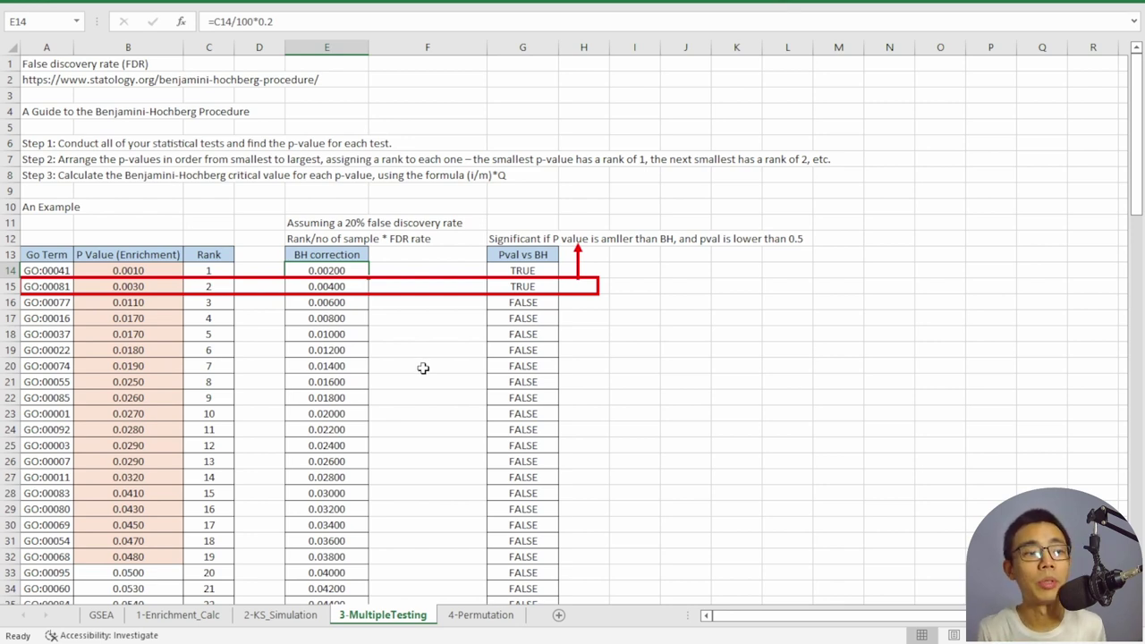
Inspect the BH correction formulas for the rank 5 and rank 12 GO terms against their ranks
left_click(366, 339)
scroll(365, 372, "down", 5)
scroll(360, 369, "up", 2)
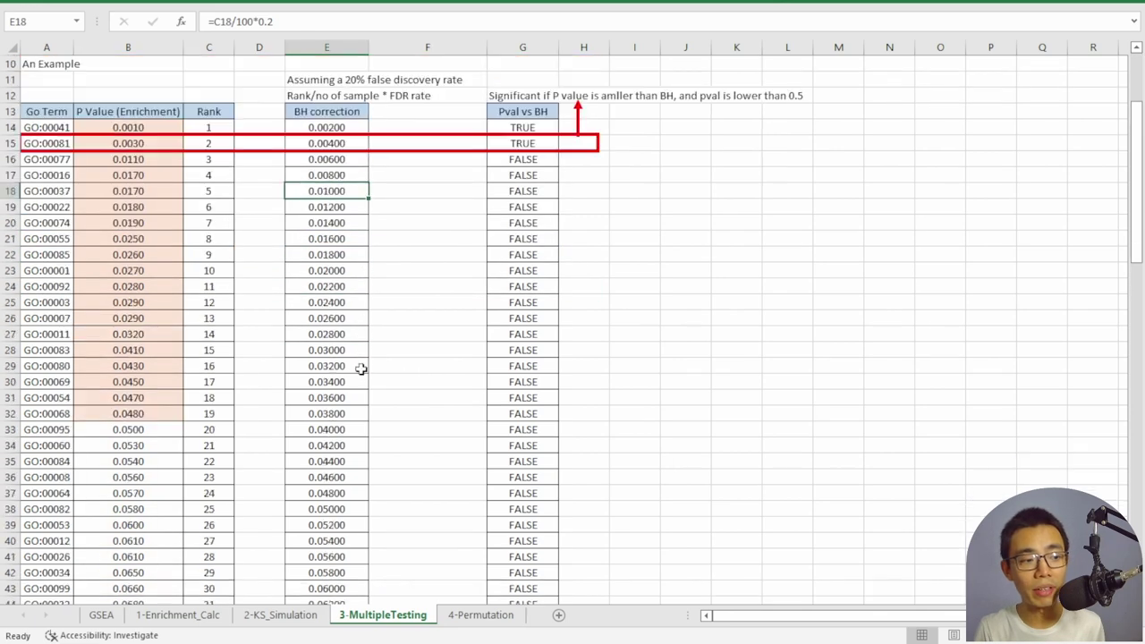
left_click(332, 302)
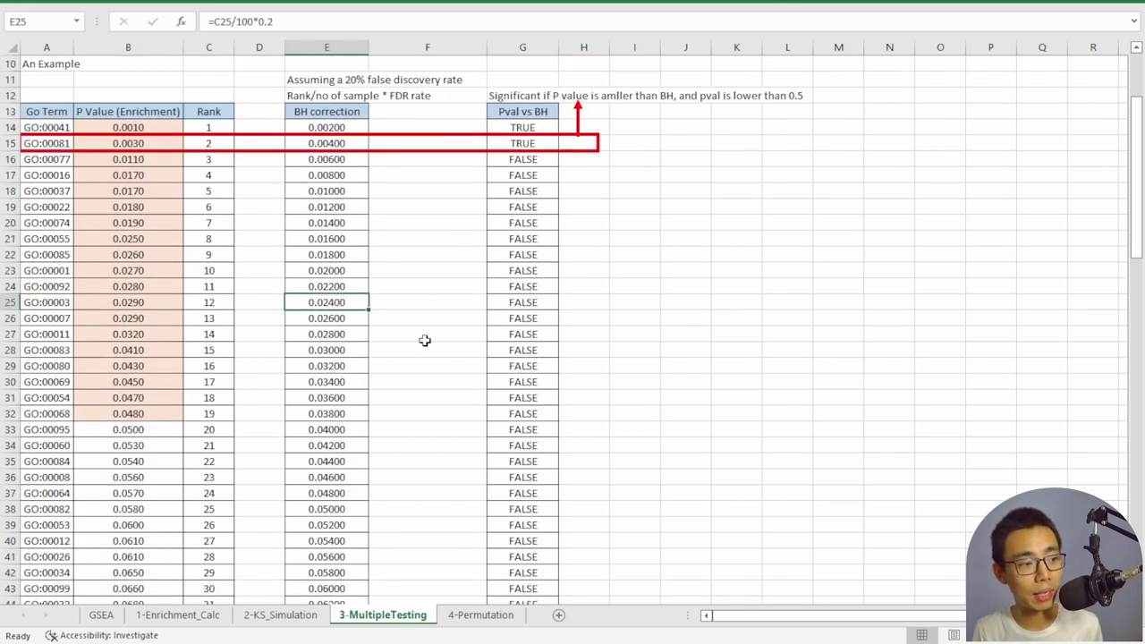
scroll(424, 340, "up", 2)
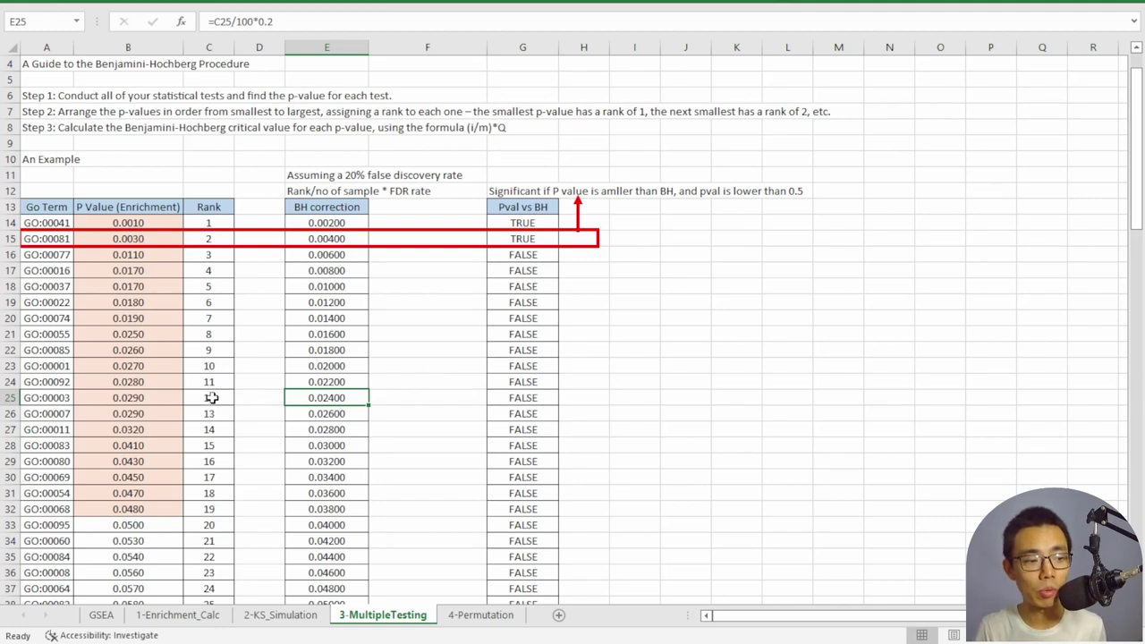
left_click(212, 397)
left_click(317, 403)
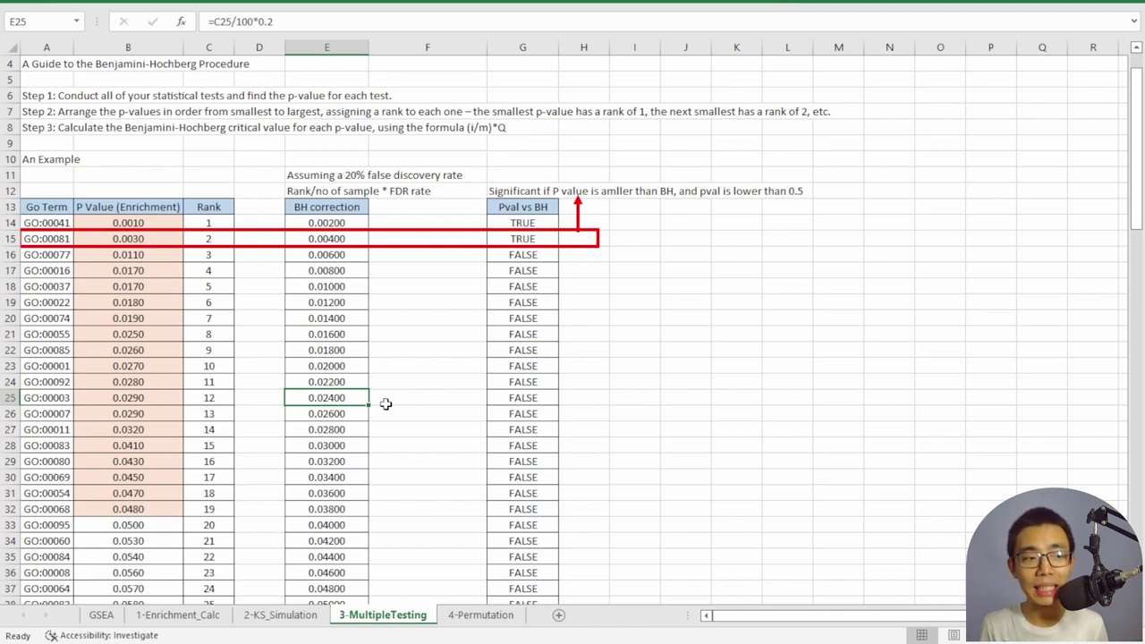
Compare the top-ranked GO terms' P values with their BH corrections using the Pval vs BH significance rule
left_click(600, 309)
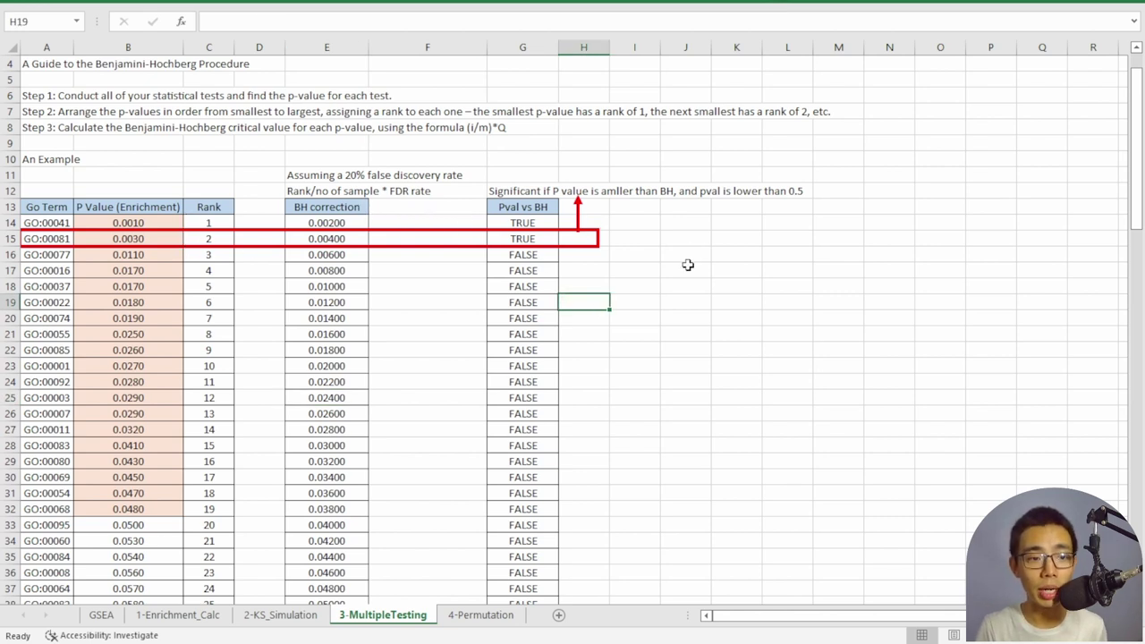
left_click(666, 270)
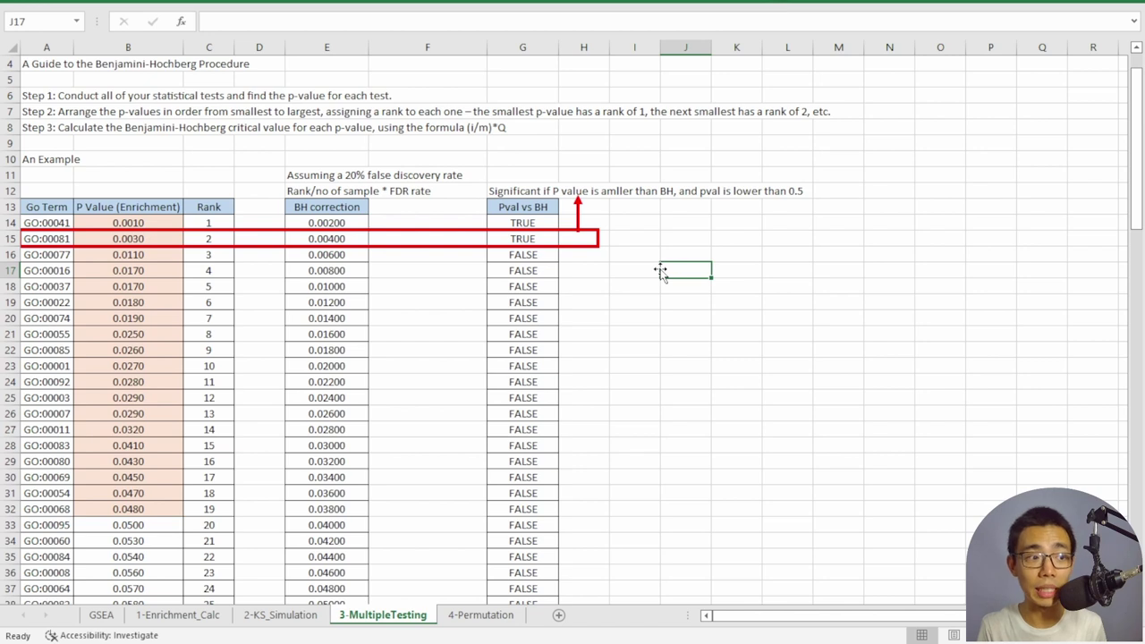
left_click(343, 230)
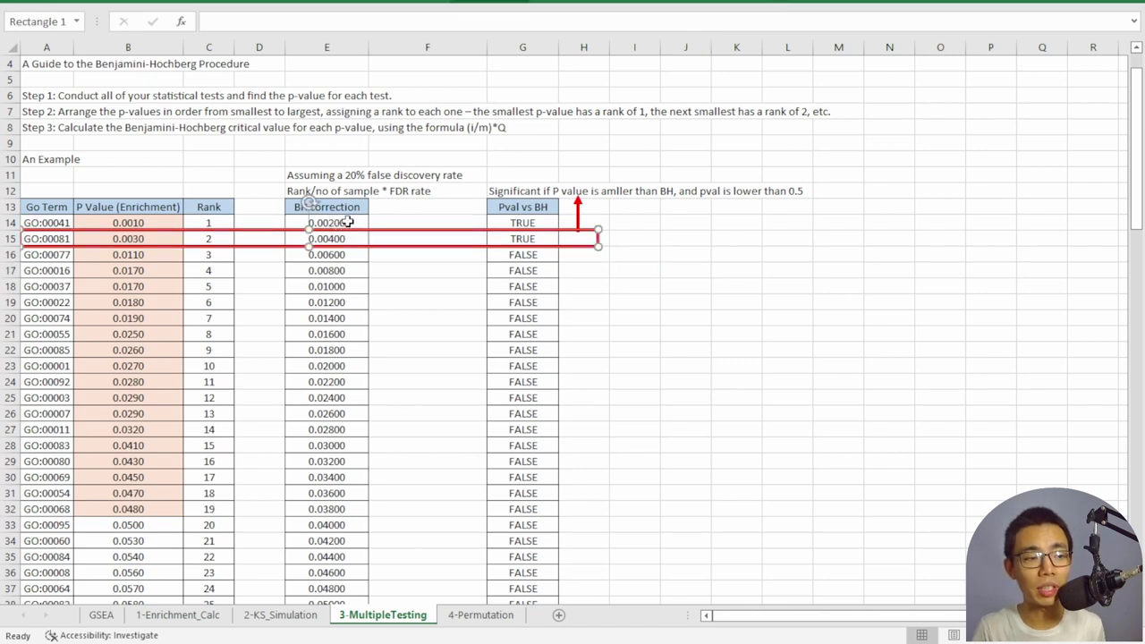
left_click(347, 222)
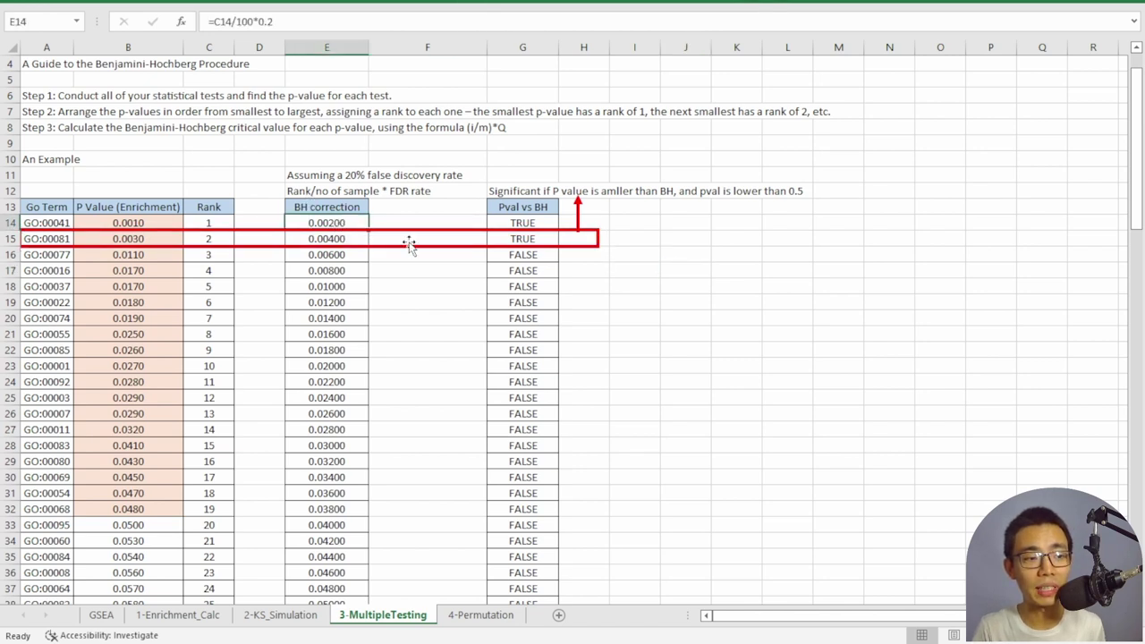
left_click(148, 226)
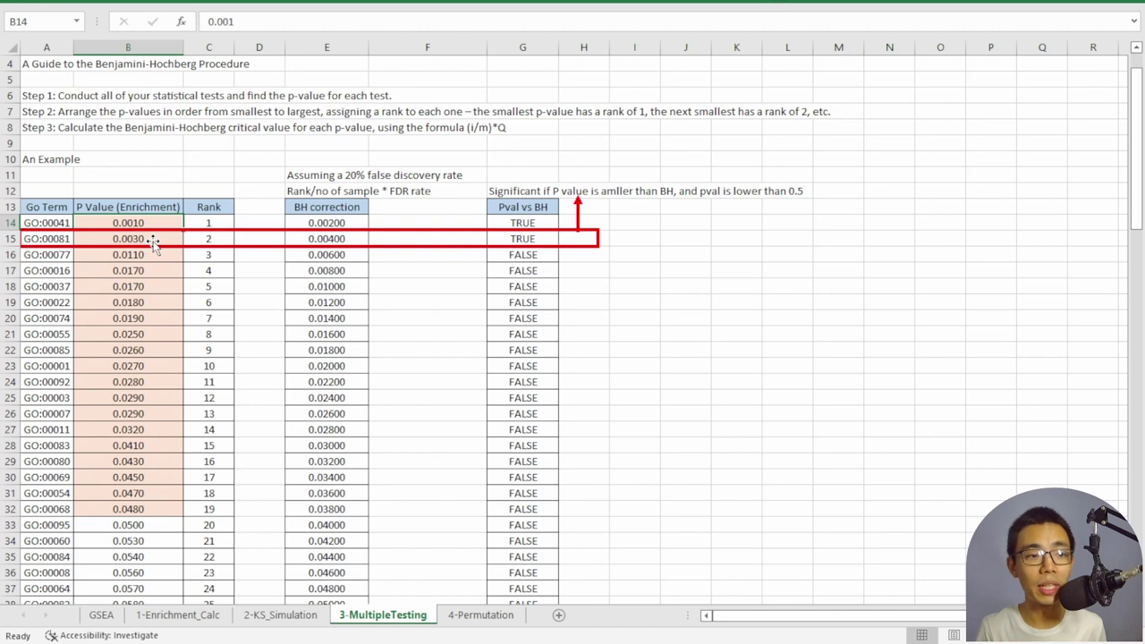
left_click(304, 258)
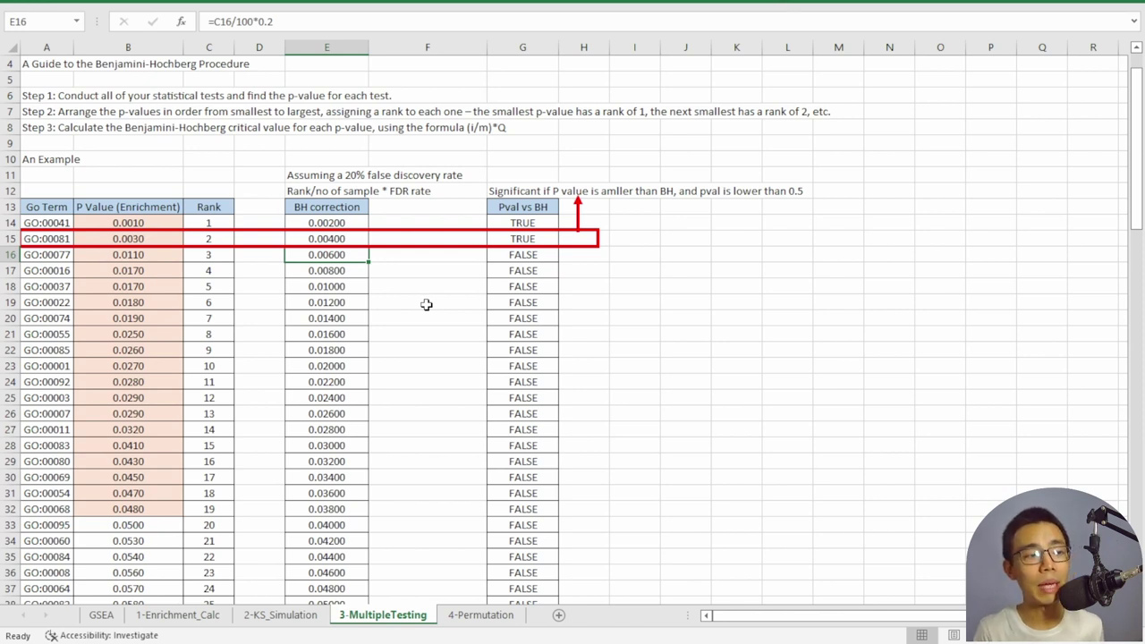
left_click(628, 240)
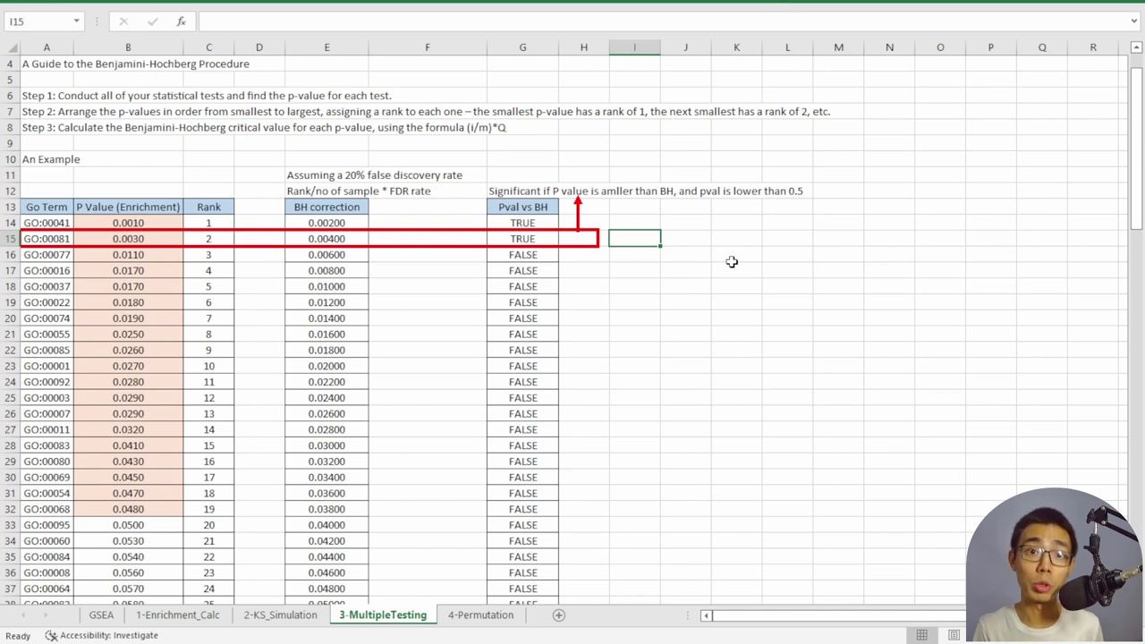
left_click(821, 175)
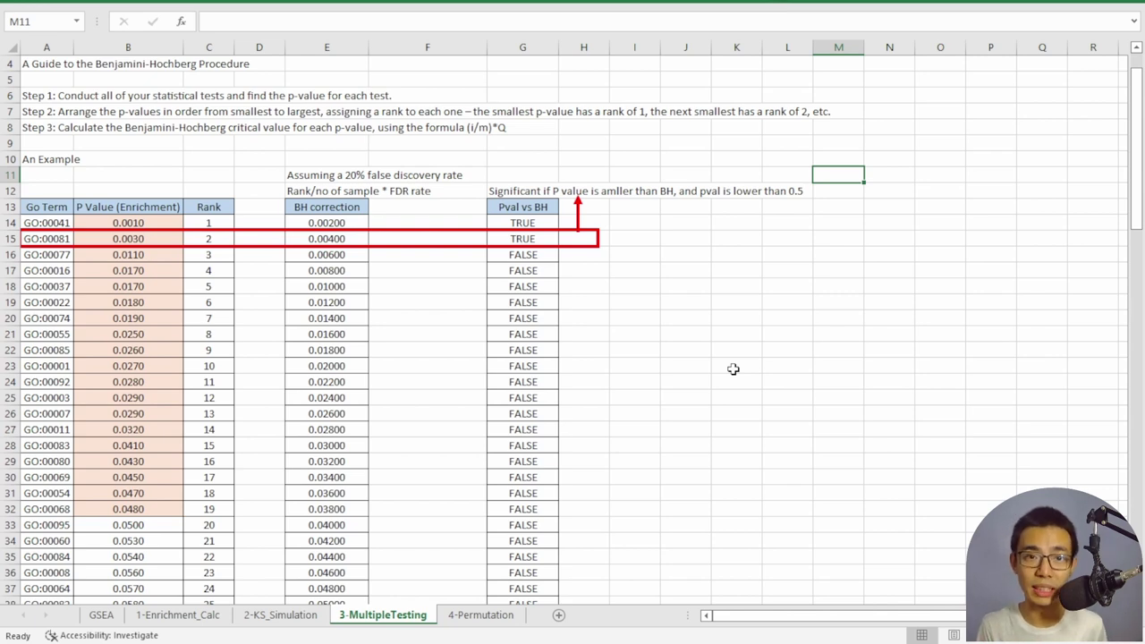
left_click(732, 369)
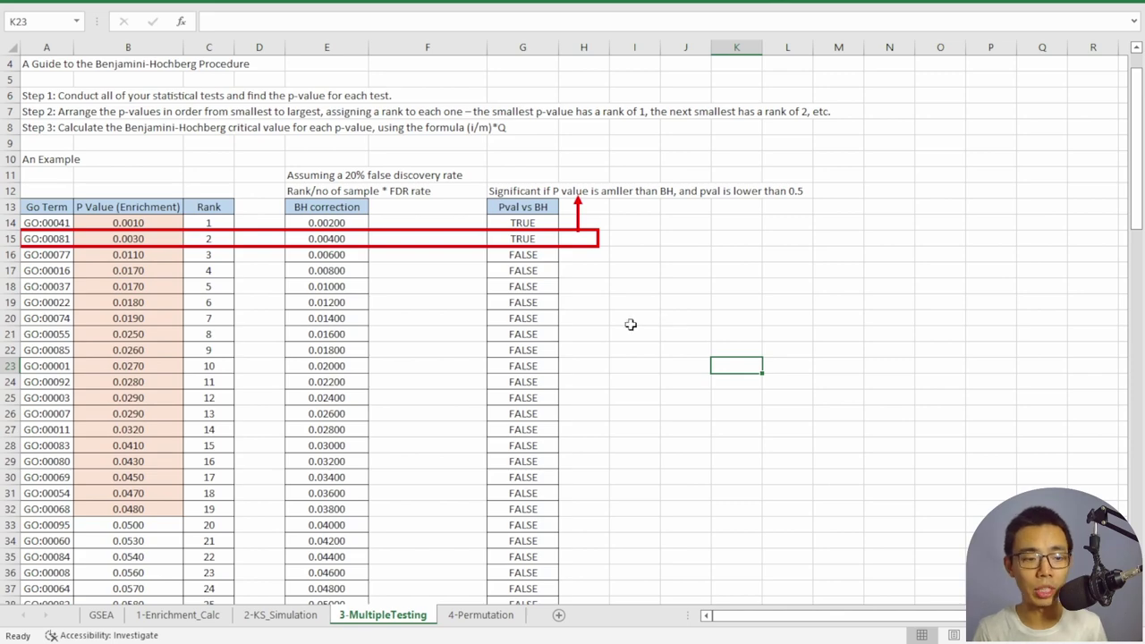
Open the 4-Permutation sheet and examine the Original table's male rows, Sample1 to Sample9, and female rows, Sample10 to Sample18
left_click(458, 617)
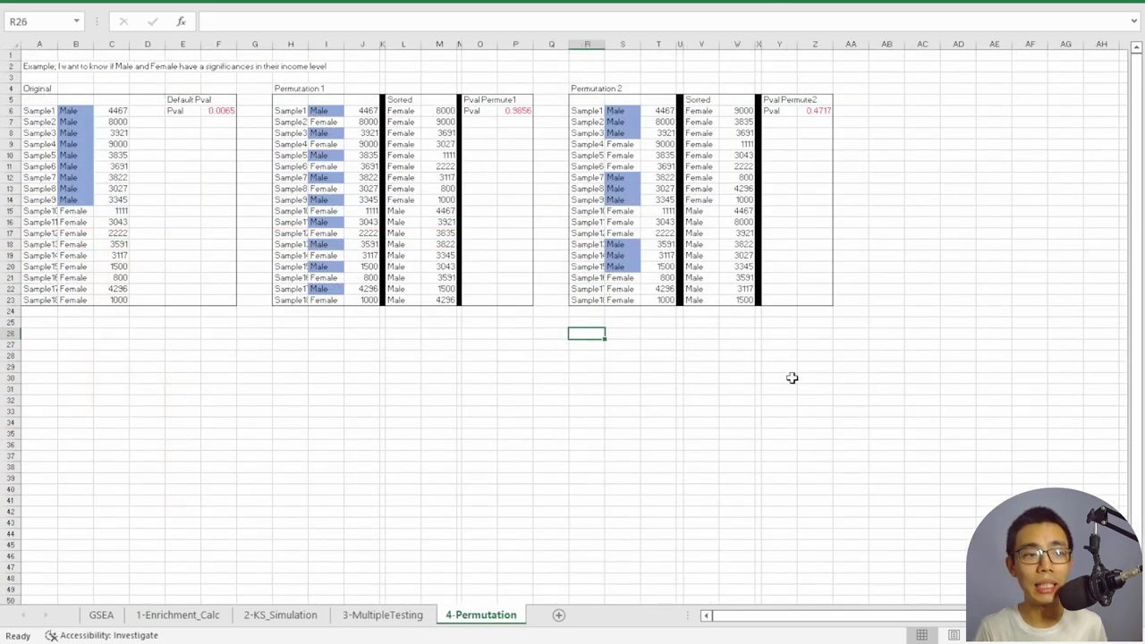
scroll(120, 183, "up", 8)
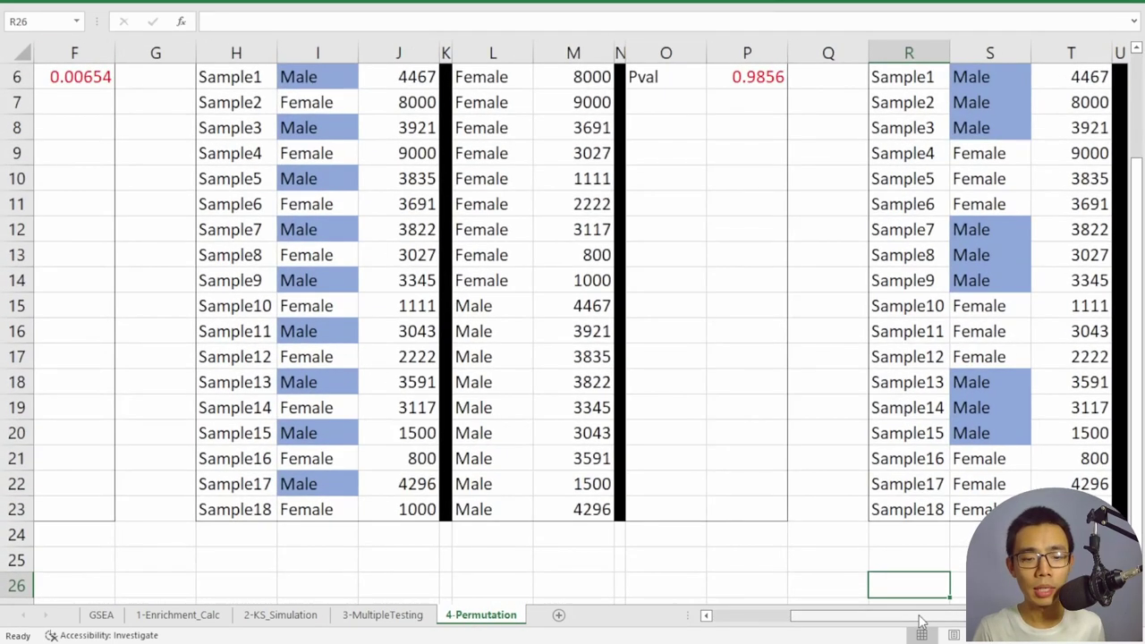
left_click_drag(921, 620, 708, 616)
scroll(385, 439, "up", 2)
scroll(412, 434, "down", 1)
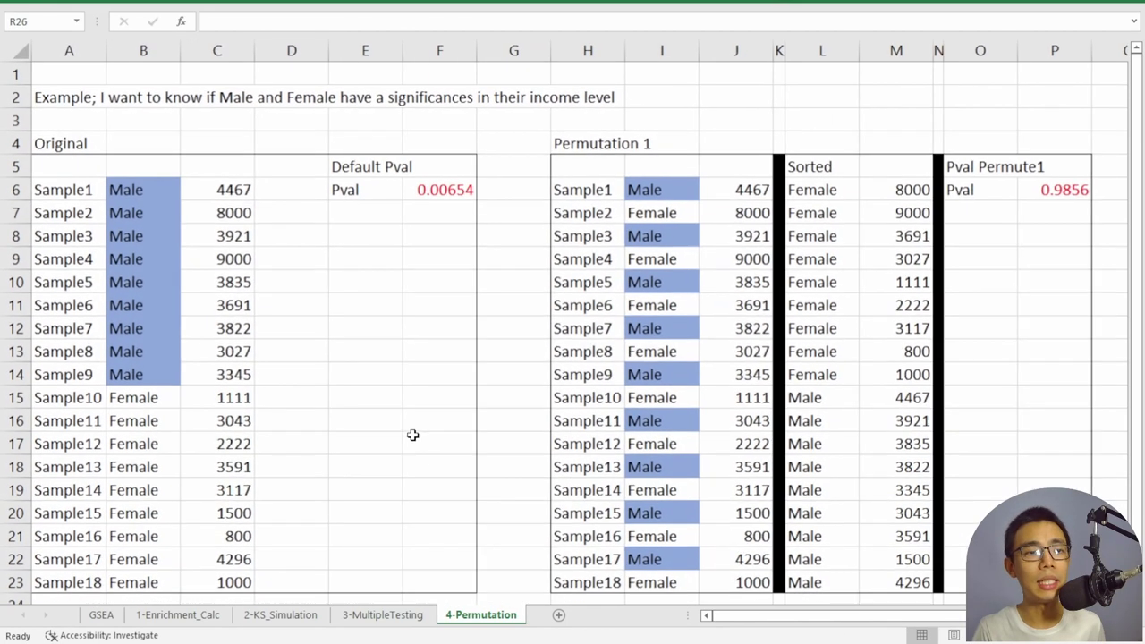
scroll(426, 427, "down", 1)
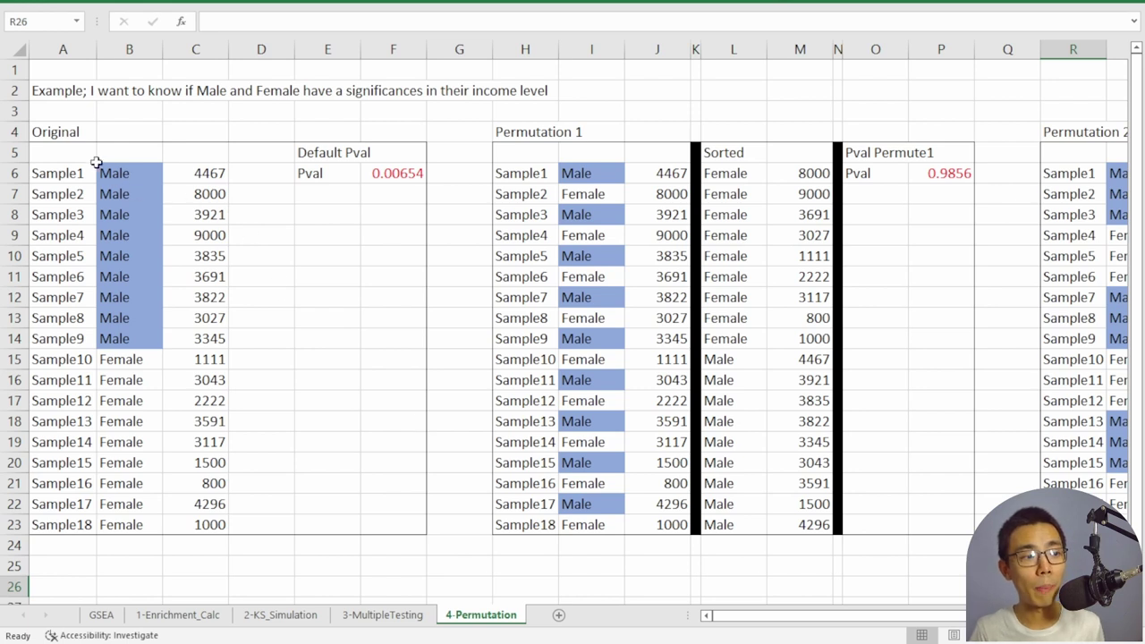
left_click_drag(56, 170, 220, 337)
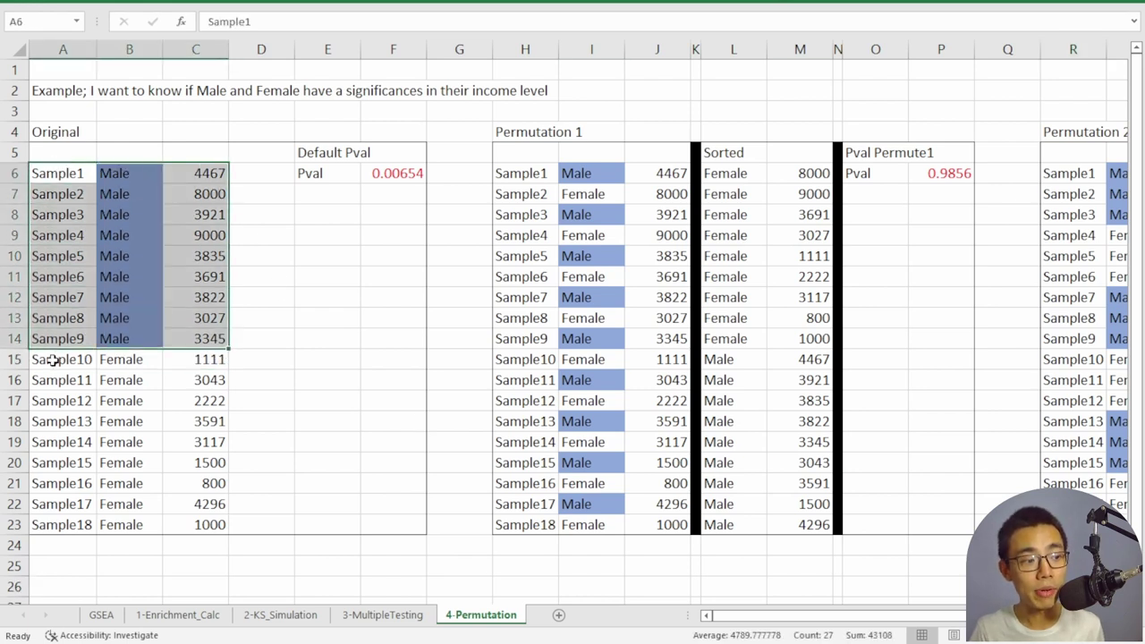
left_click_drag(51, 358, 191, 523)
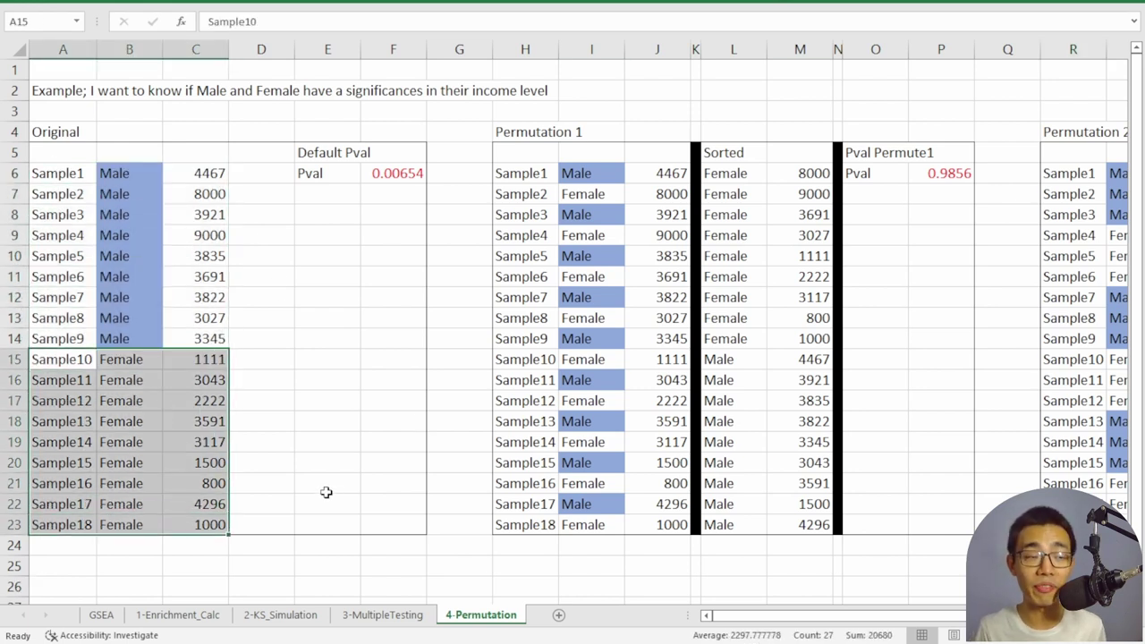
Examine the income values in the Original table and inspect the T.TEST formula behind its Default Pval
left_click_drag(207, 198, 193, 489)
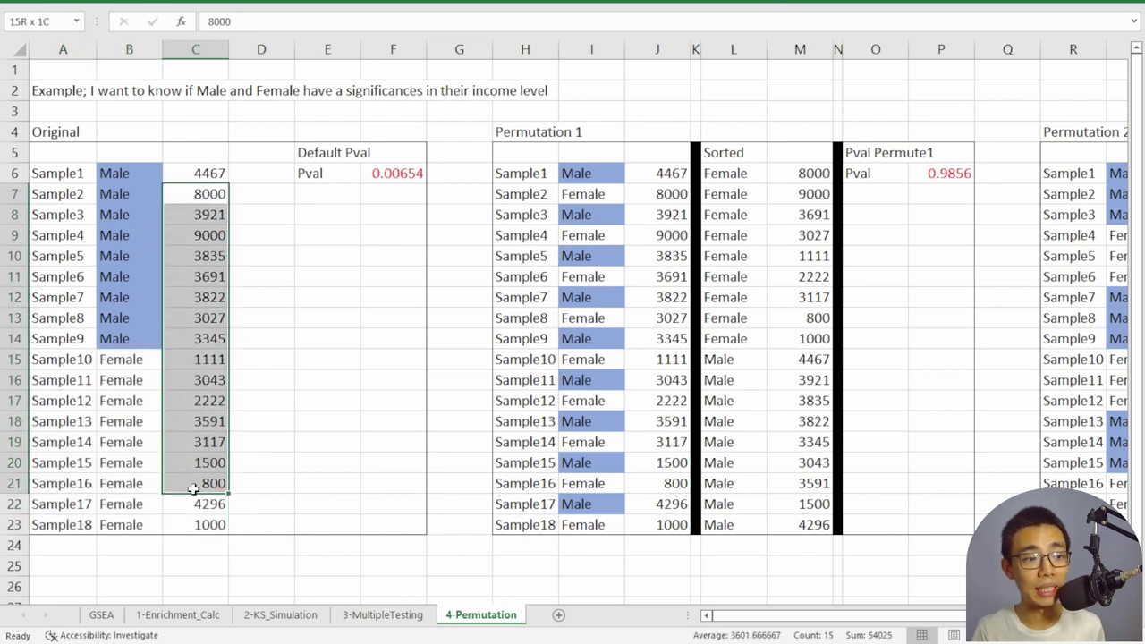
left_click(329, 437)
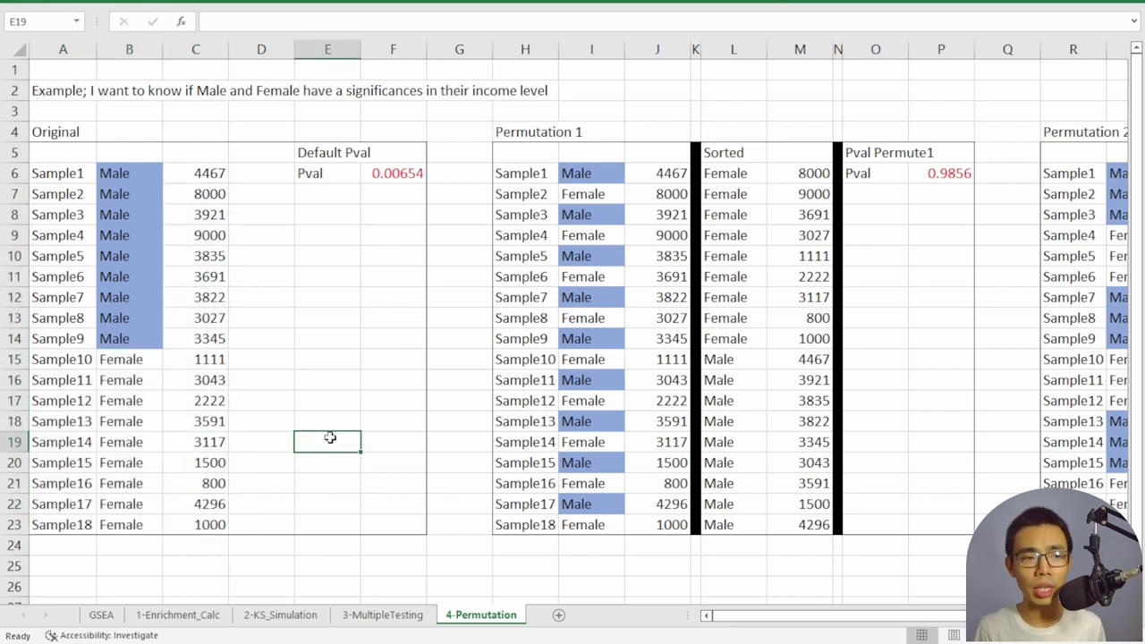
left_click(399, 172)
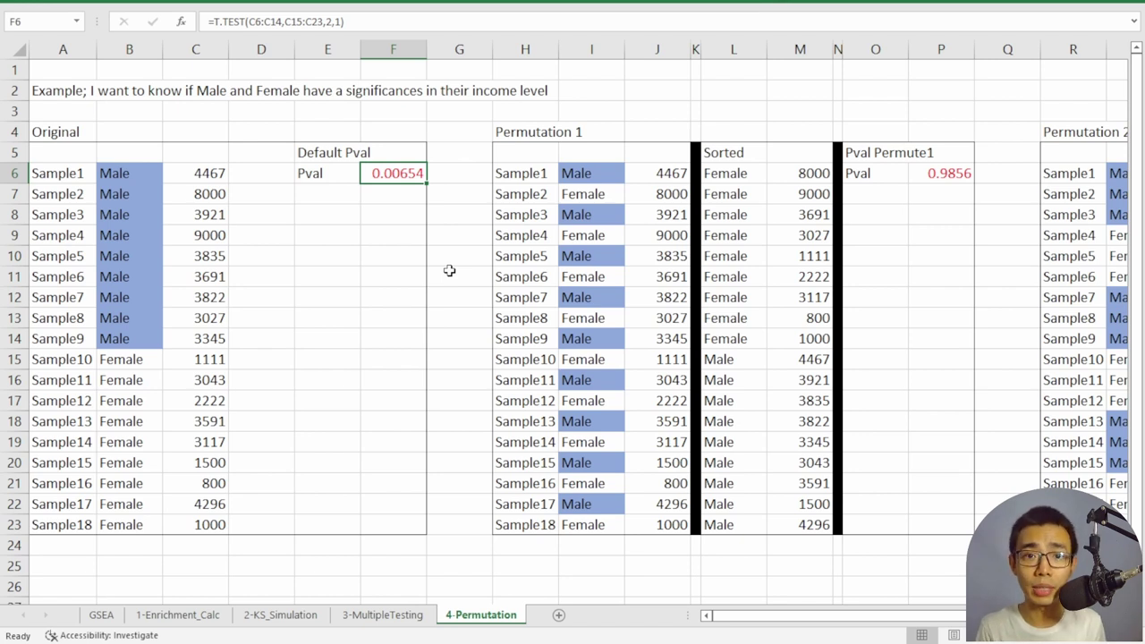
Compare the Original gender labels with the shuffled labels in Permutation 1 and inspect the Pval Permute1 formula
left_click_drag(138, 173, 131, 506)
left_click_drag(601, 173, 590, 518)
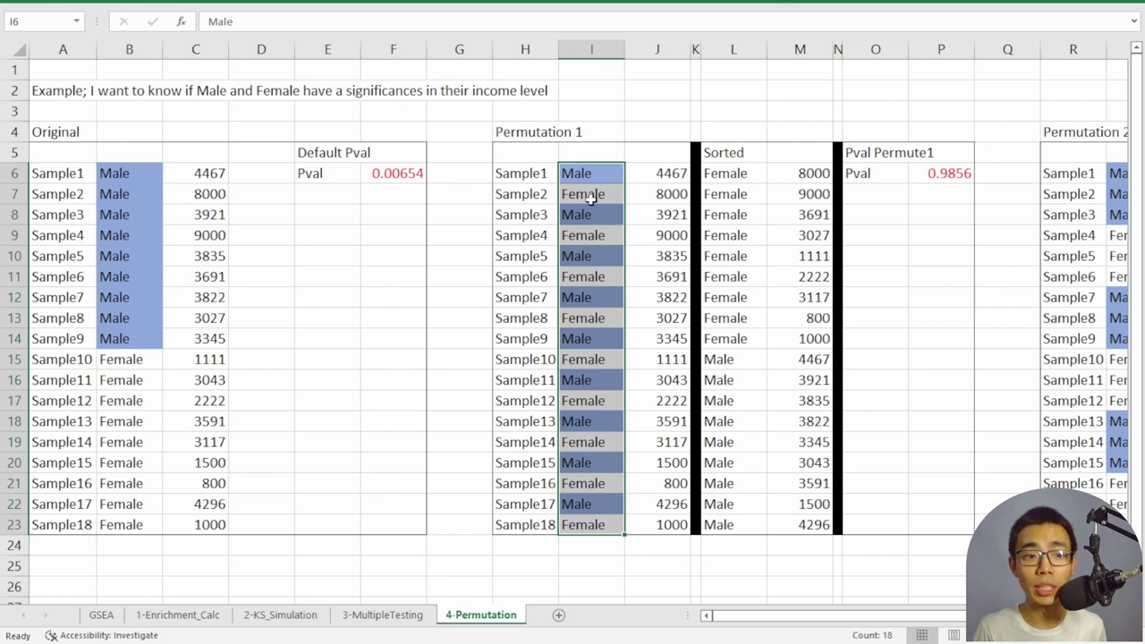
left_click(969, 178)
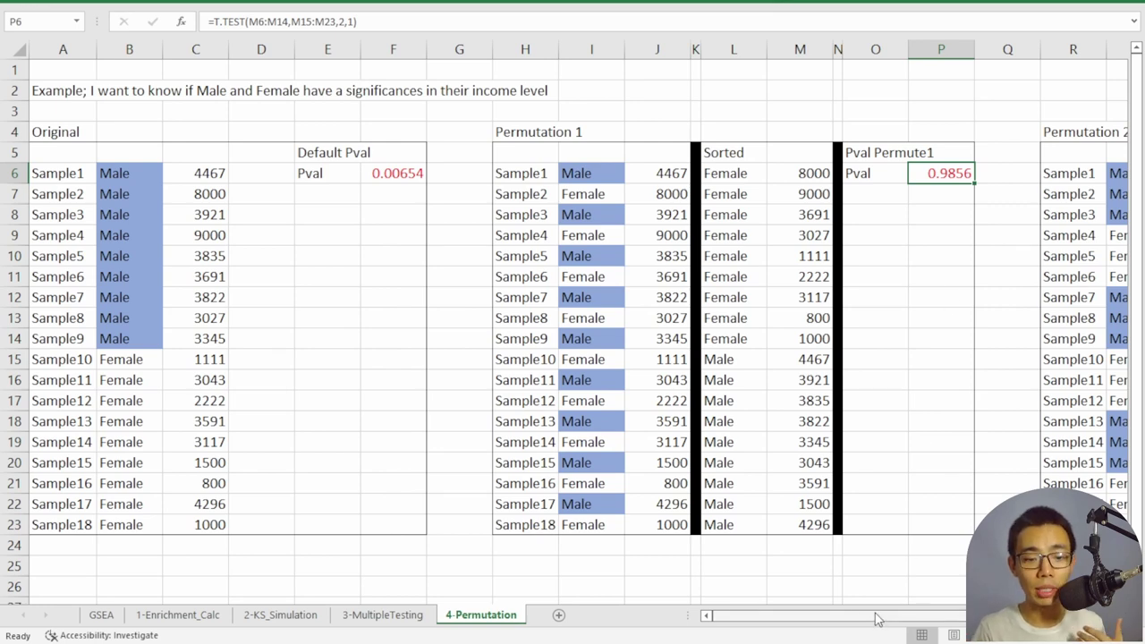
Inspect the Pval Permute2 formula in Permutation 2 and compare it with the Original table's Default Pval formula
left_click_drag(854, 617, 955, 612)
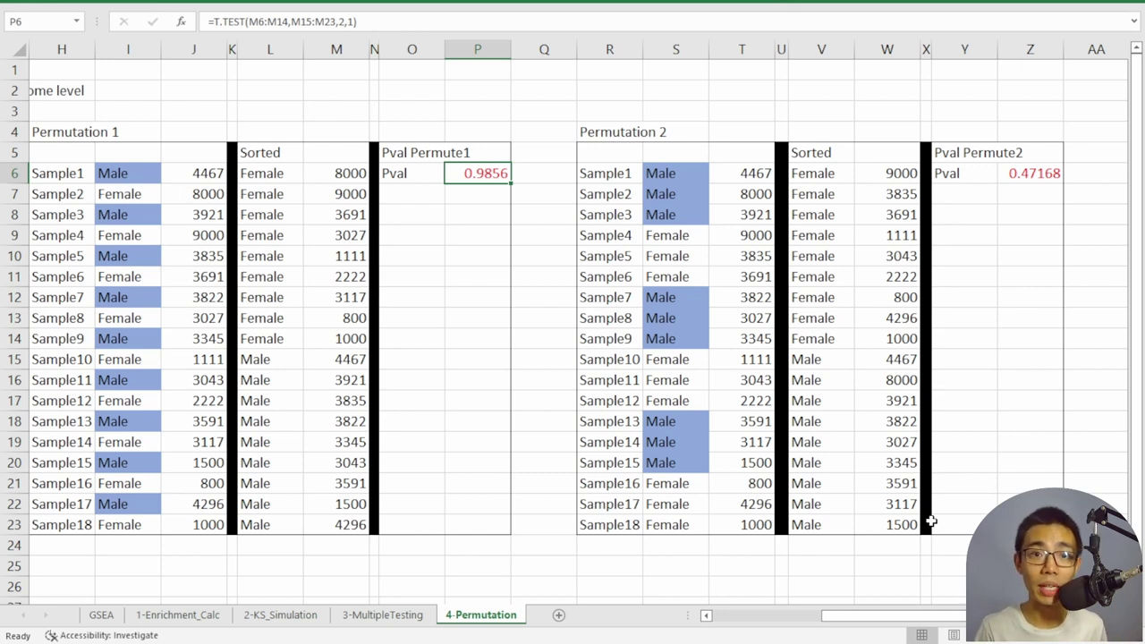
left_click(1021, 178)
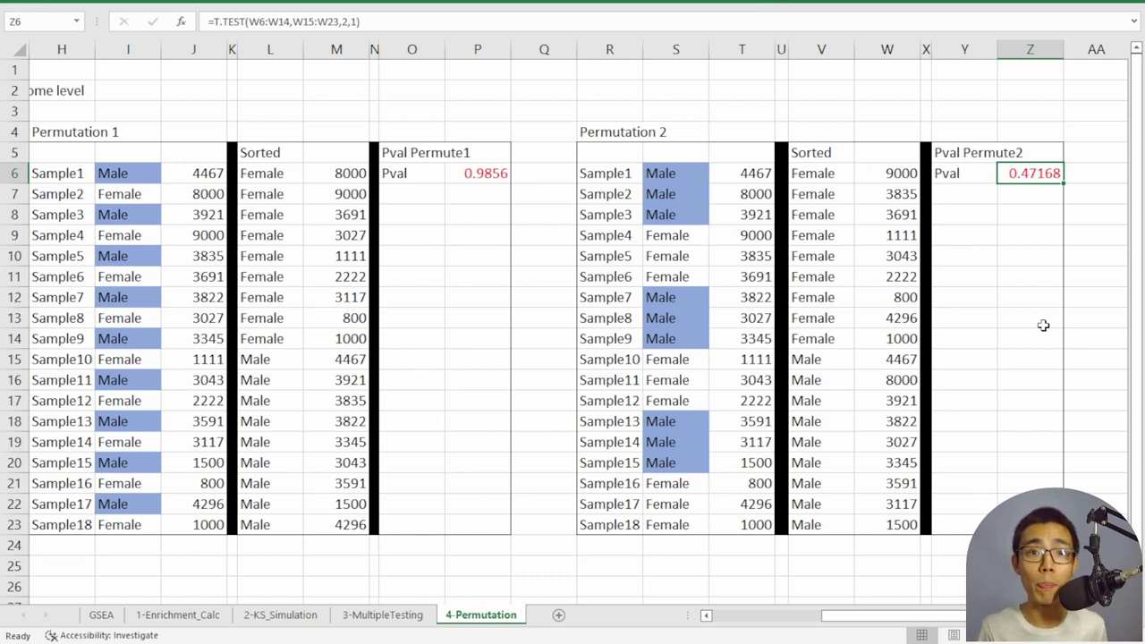
left_click_drag(927, 621, 715, 590)
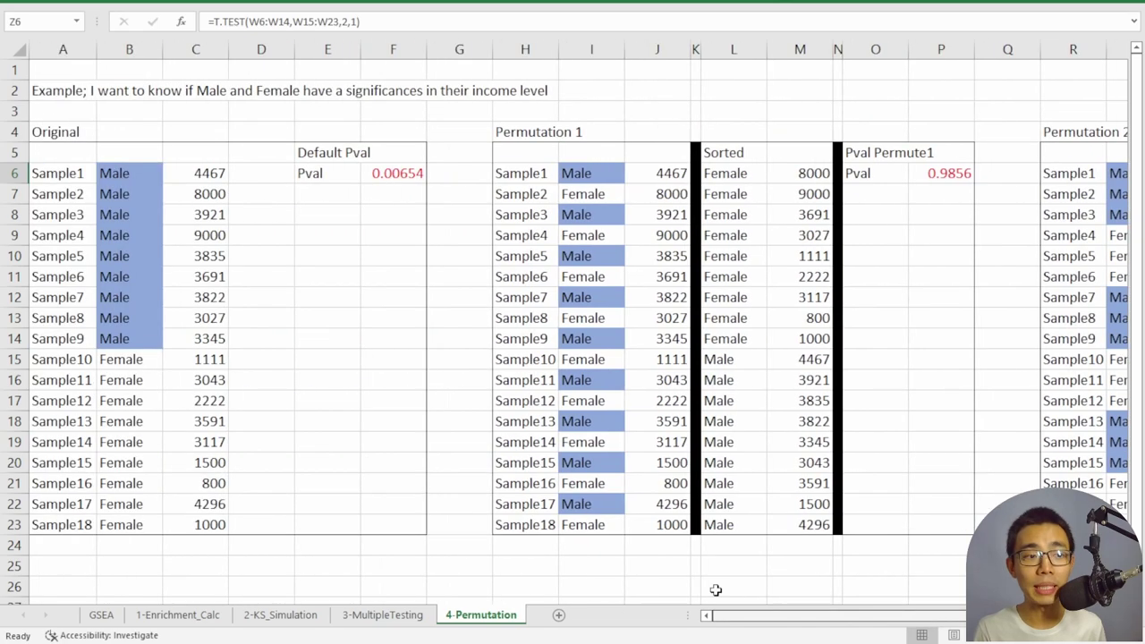
left_click(390, 174)
scroll(516, 309, "down", 11)
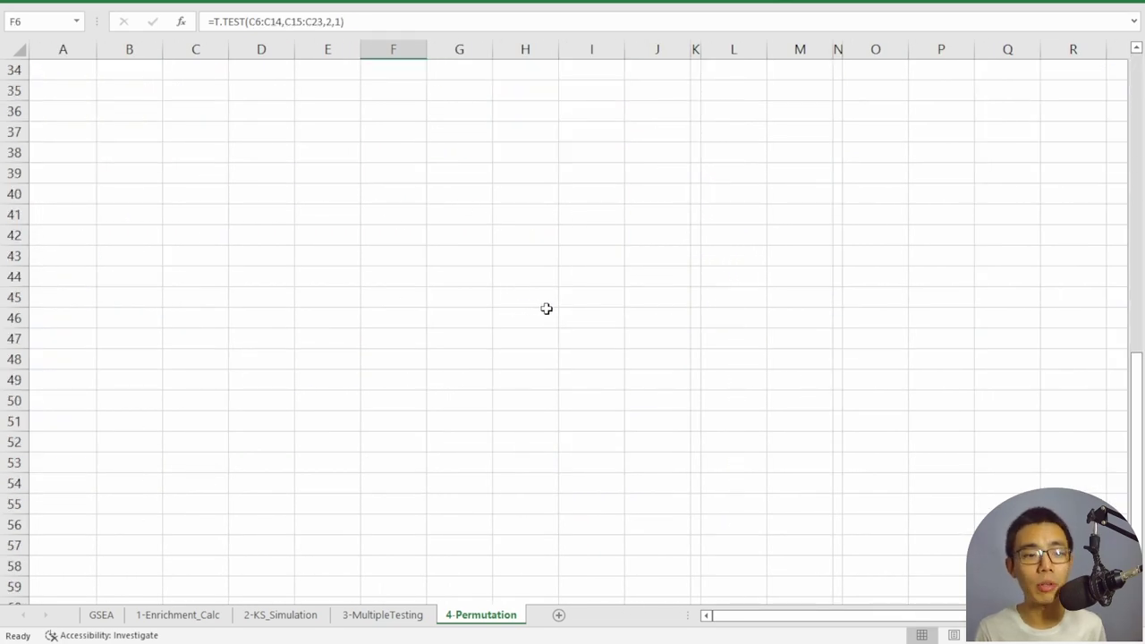
scroll(547, 308, "up", 11)
scroll(550, 295, "down", 4, "ctrl")
scroll(447, 317, "up", 4, "ctrl")
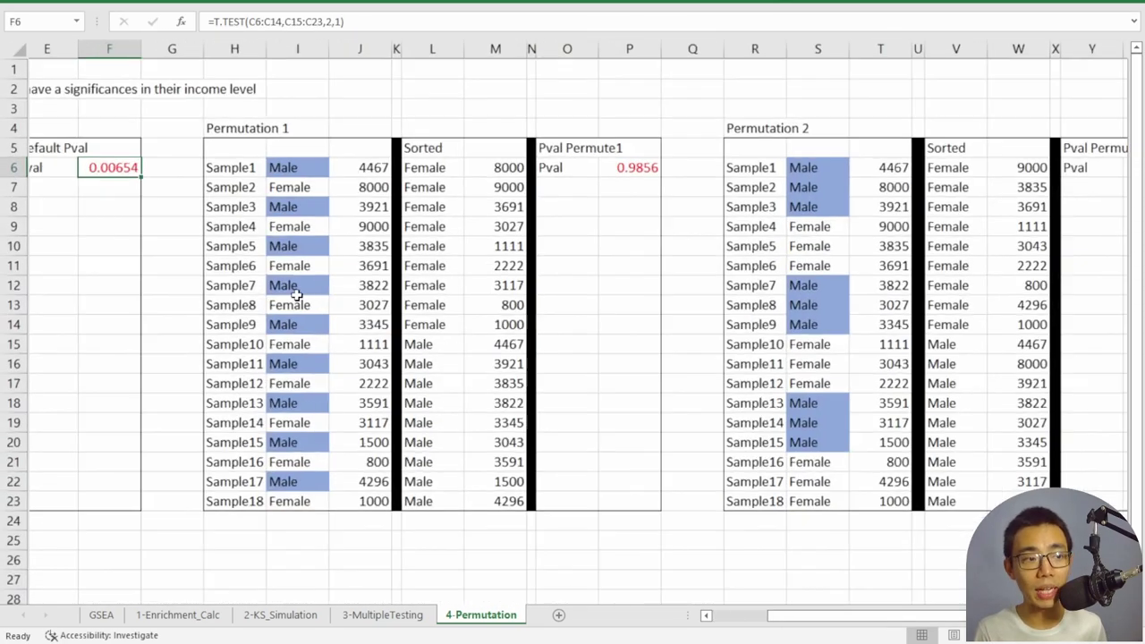
scroll(296, 293, "up", 1, "ctrl")
Highlight the whole Original block, from its title through Sample18 and the Default Pval area, and open the GSEA sheet
left_click_drag(874, 619, 644, 549)
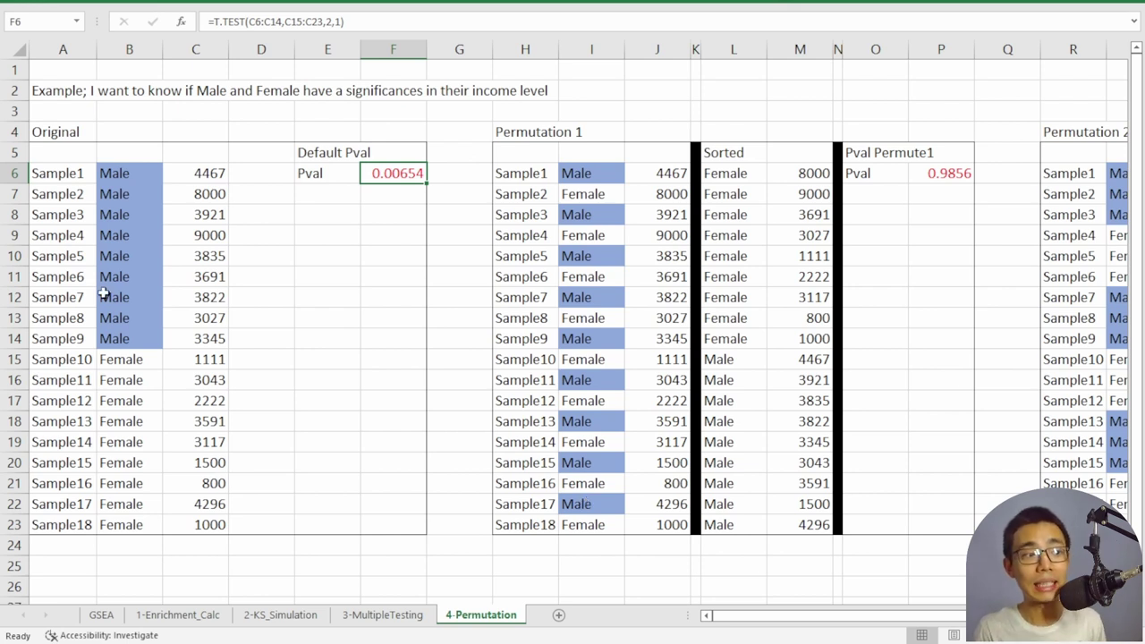
left_click_drag(46, 128, 416, 528)
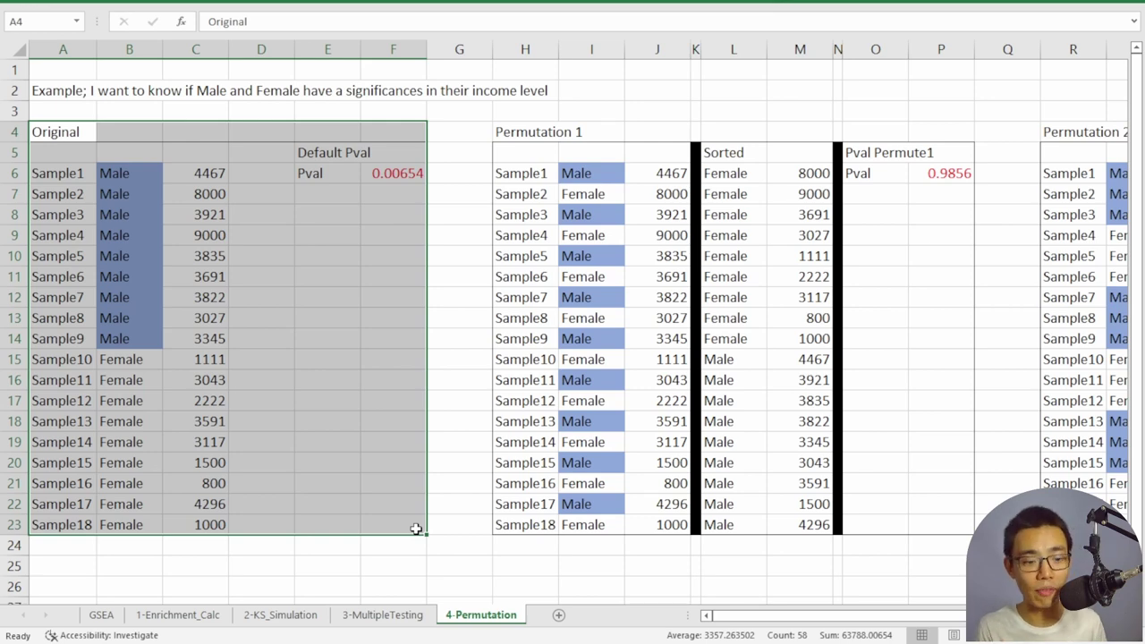
left_click(101, 614)
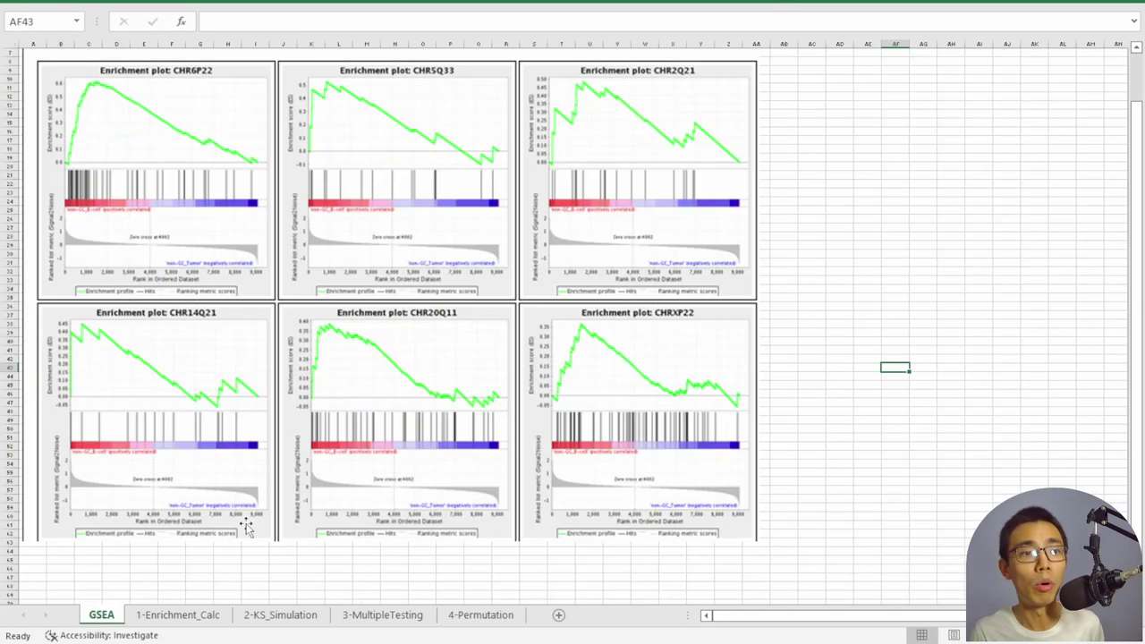